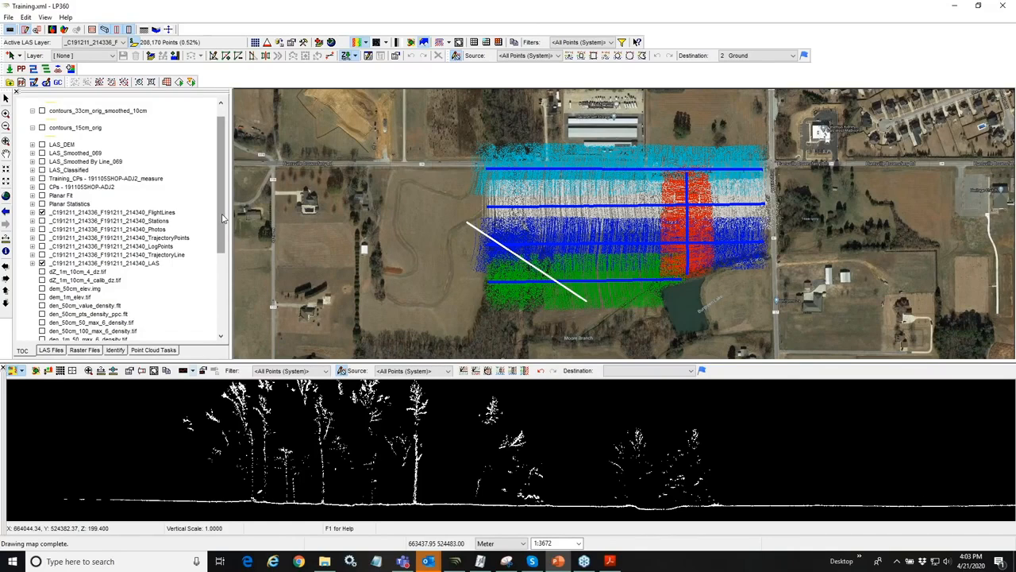
Step: Sort the point cloud task library by name and look through the available tasks, leaving the library without changes
click(166, 351)
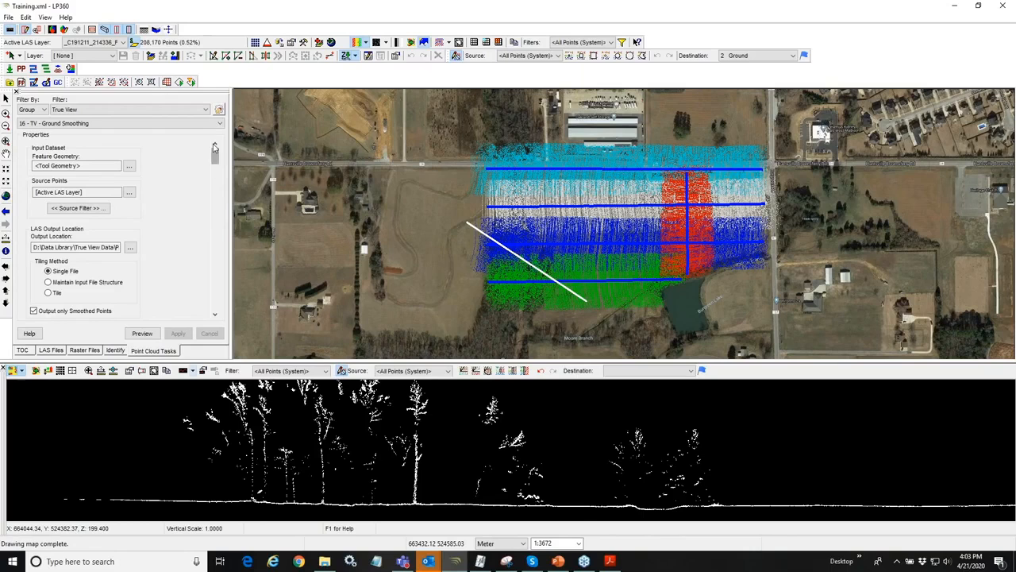
click(219, 113)
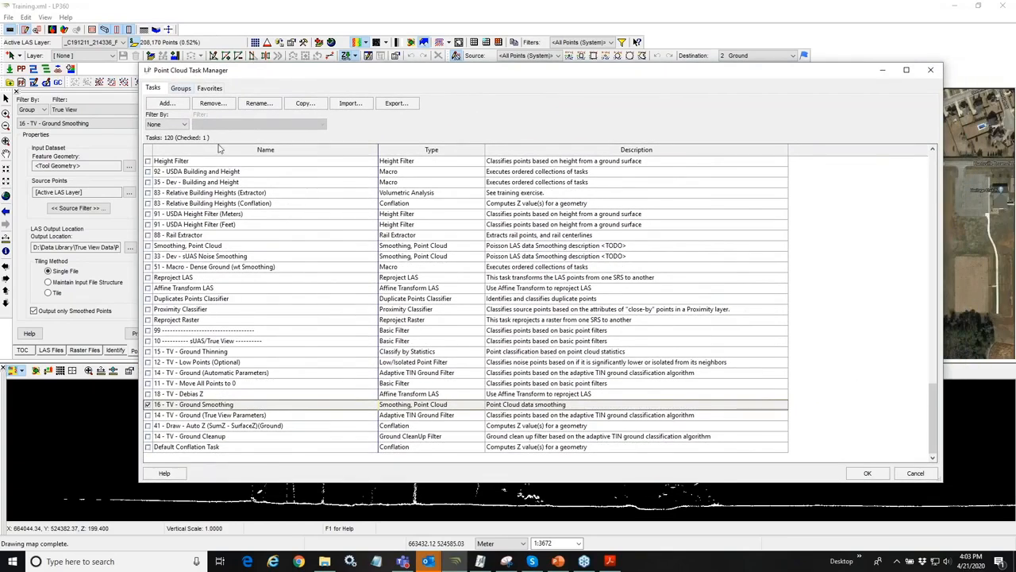
click(239, 150)
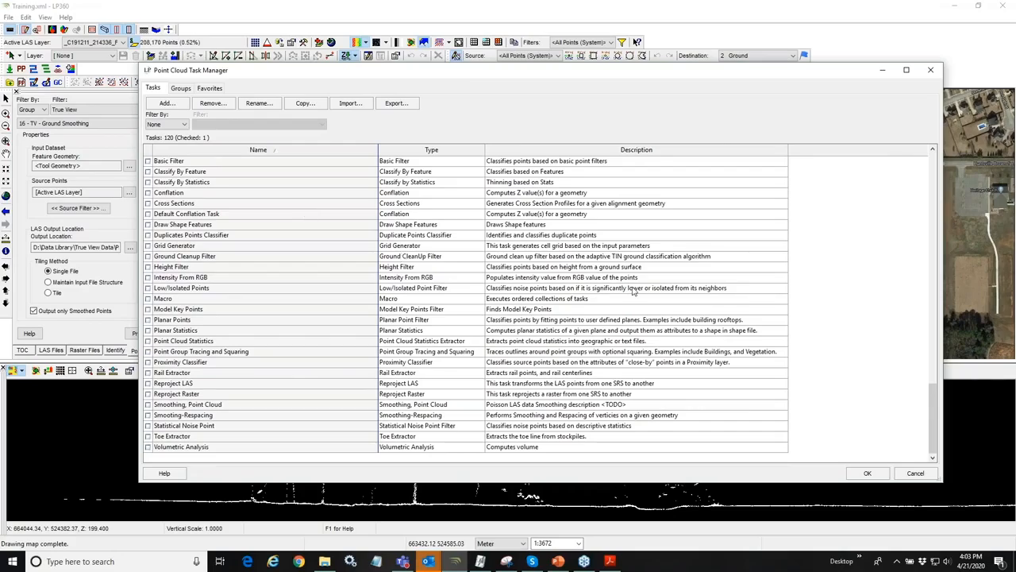
mouse_move(931, 412)
mouse_down()
mouse_move(922, 275)
mouse_move(935, 274)
mouse_up()
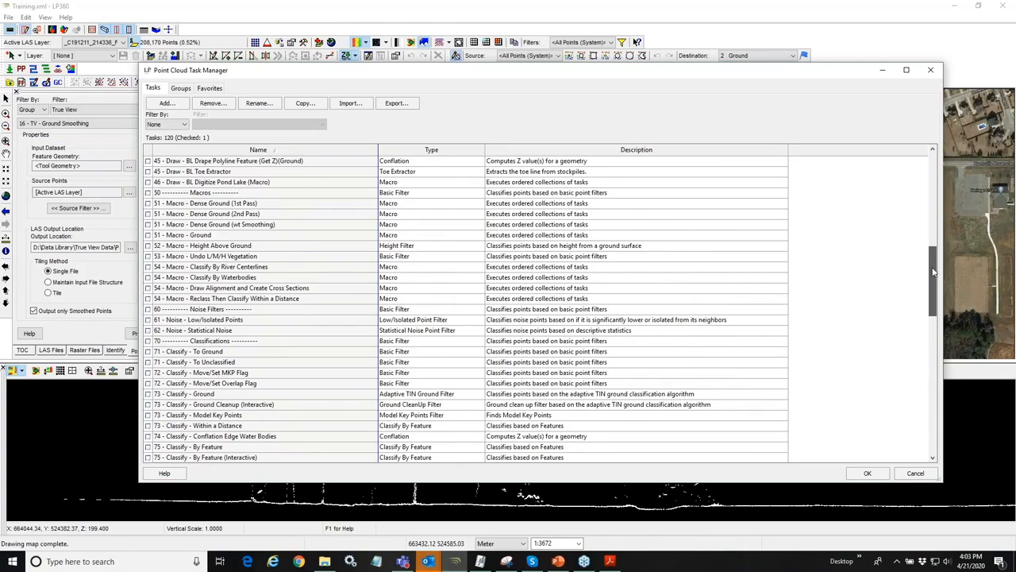
scroll(904, 256, up, 12)
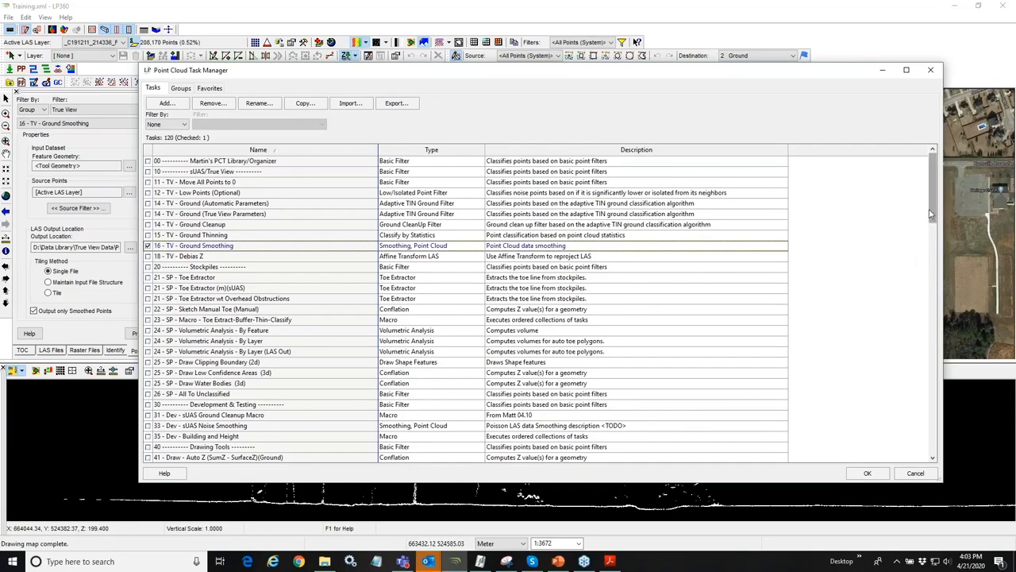
drag(933, 210, 933, 232)
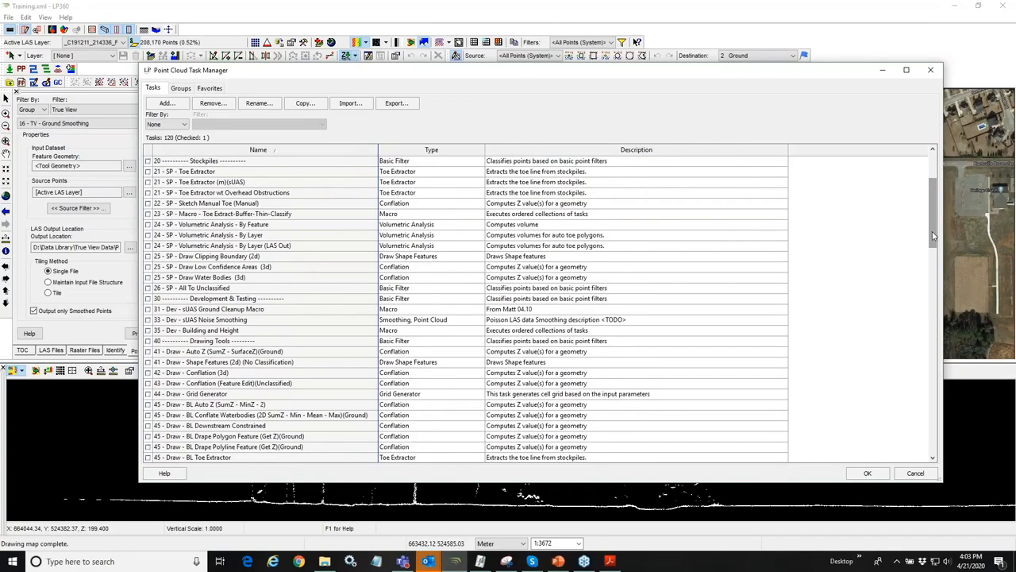
drag(932, 231, 930, 248)
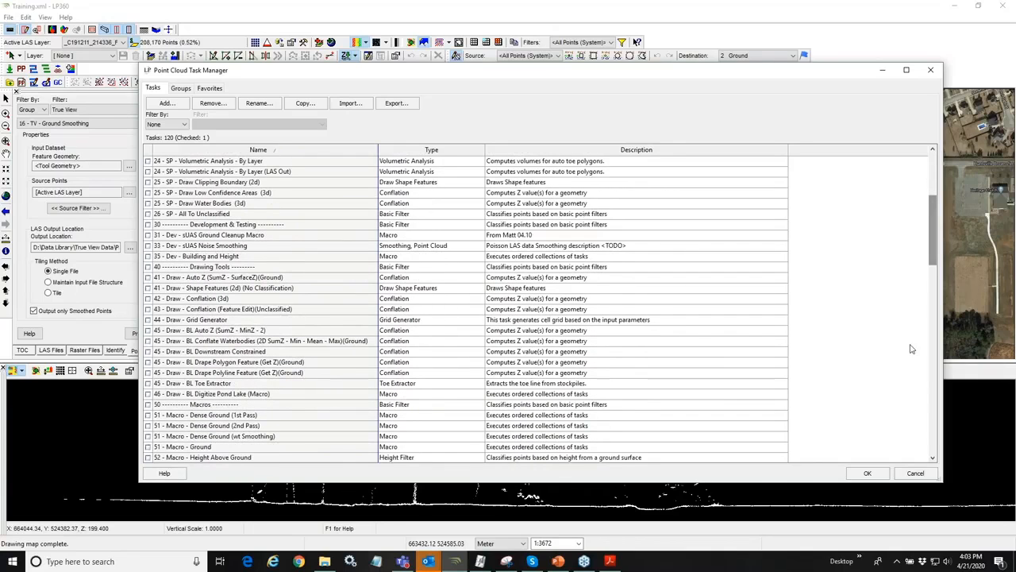
click(915, 473)
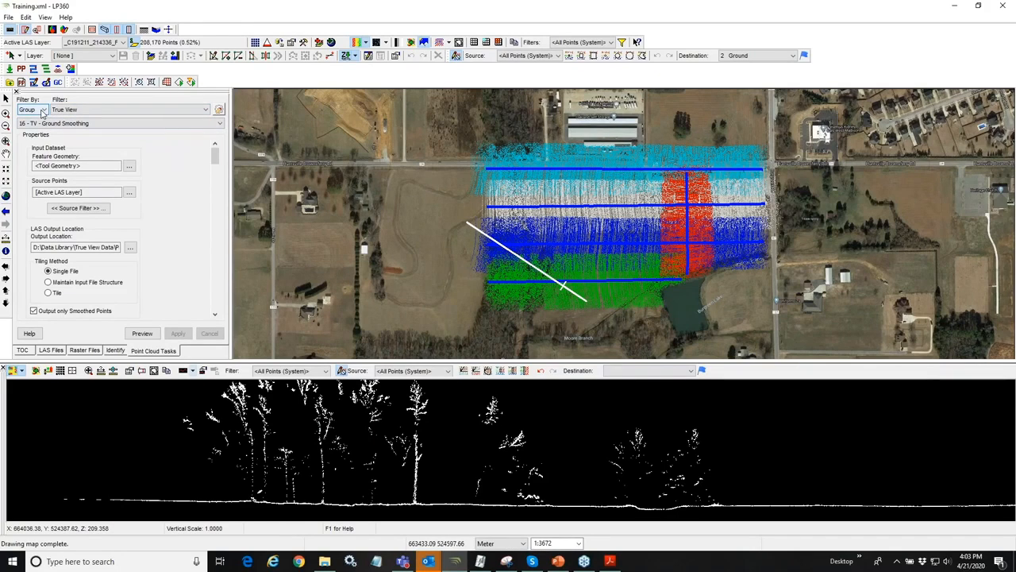
Step: Keep the task list filtered to the True View group and select the 14 - TV - Ground (True View Parameters) task
click(44, 112)
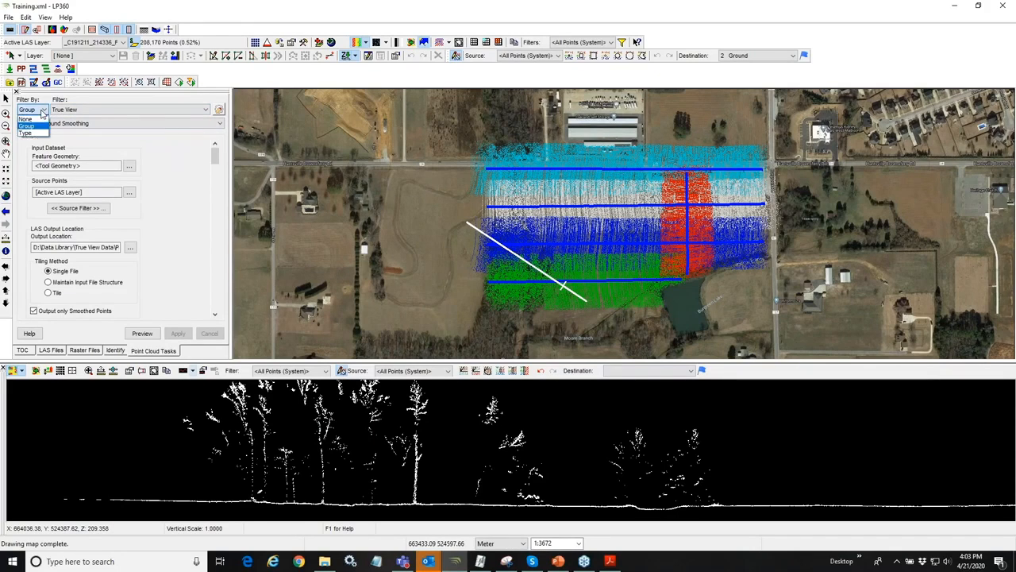
click(92, 113)
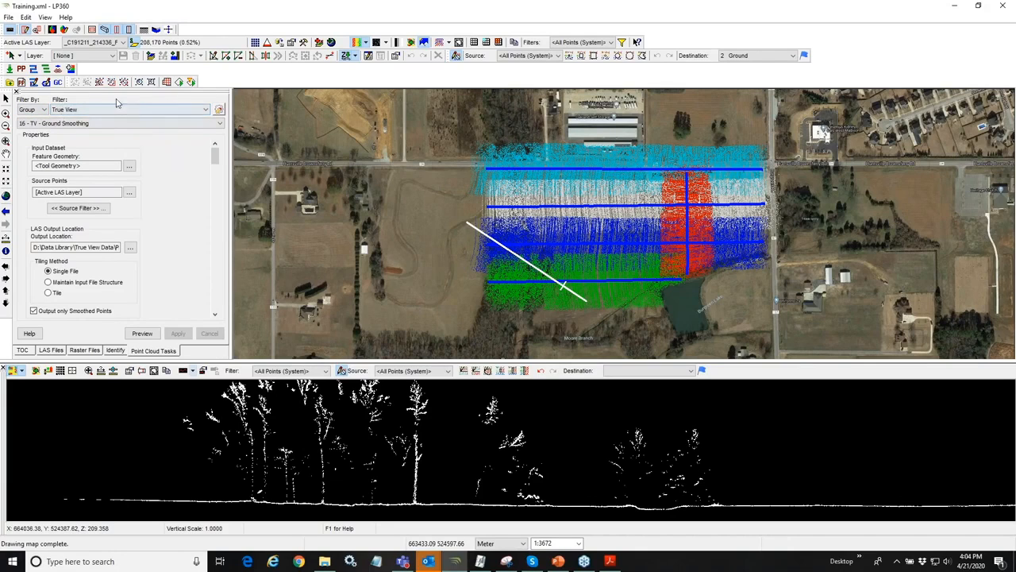
click(204, 112)
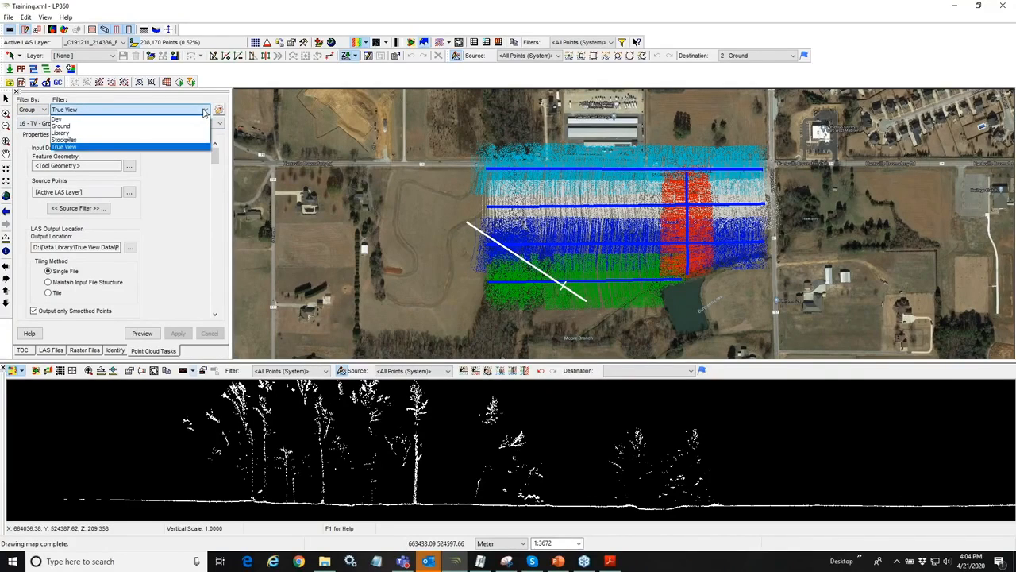
click(151, 147)
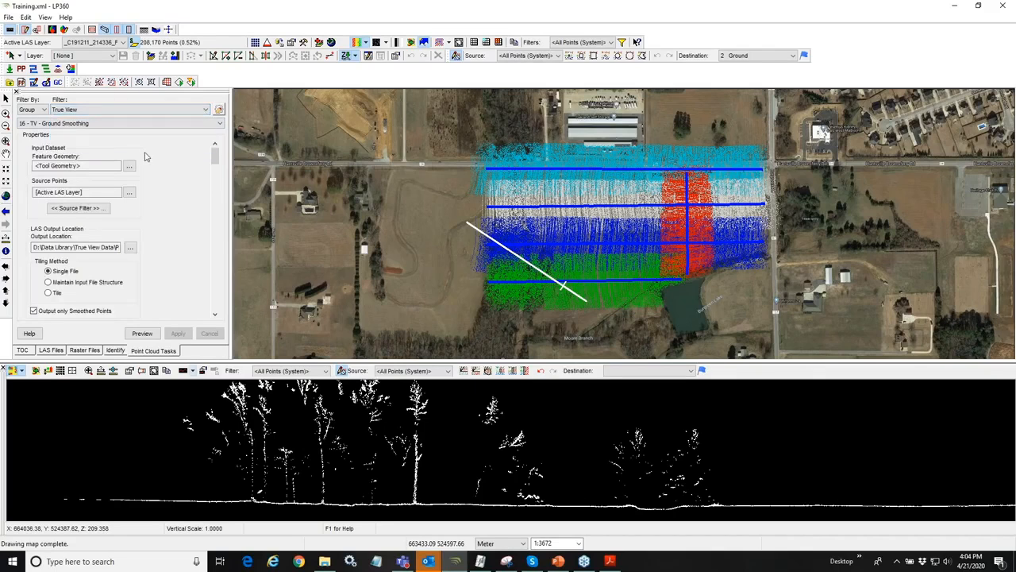
click(221, 125)
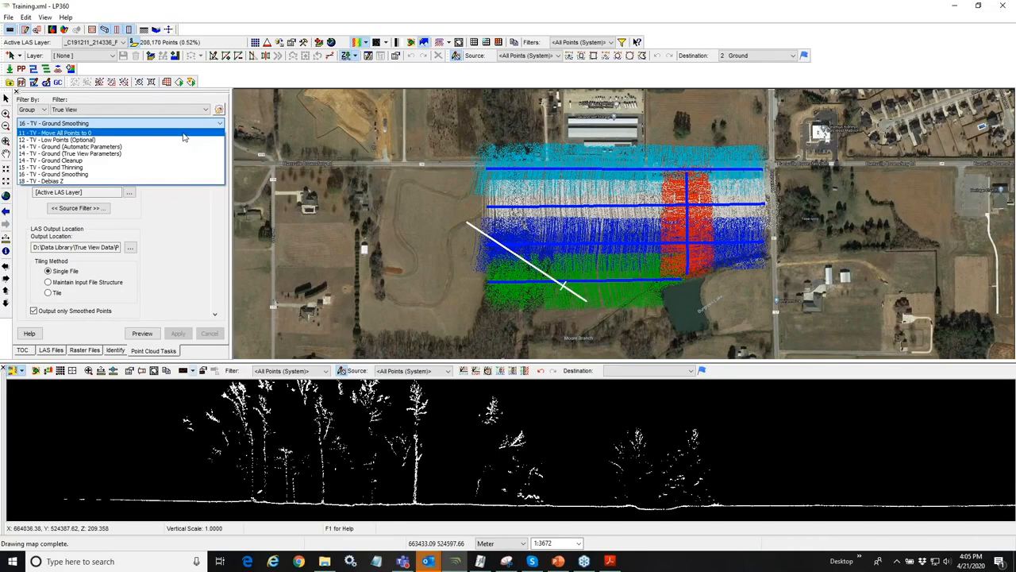
click(132, 155)
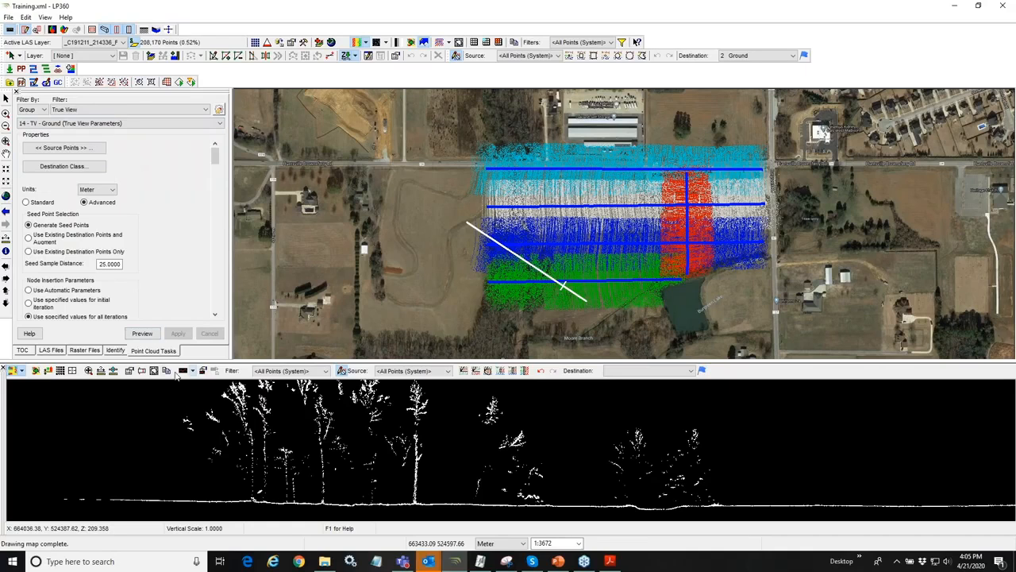
Step: Review the ground task's source point filter by classification and returns, discarding the changes to the All Points filter
drag(182, 367, 191, 420)
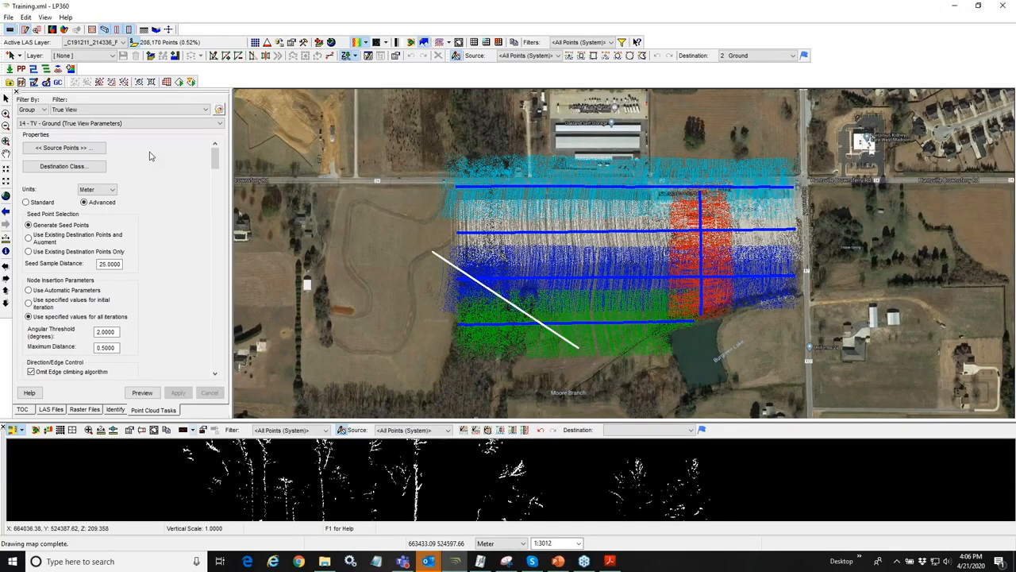
click(73, 149)
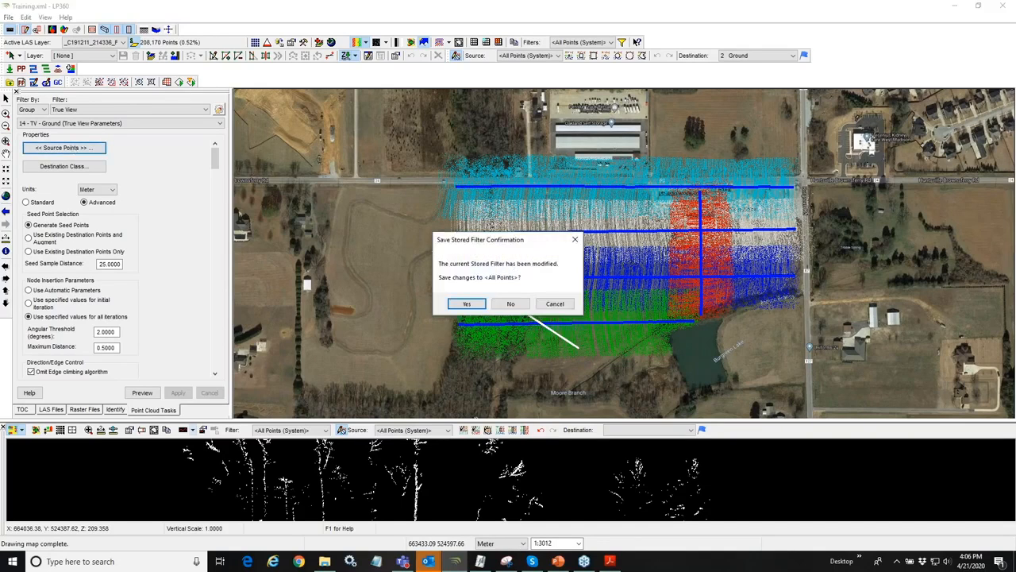
click(502, 304)
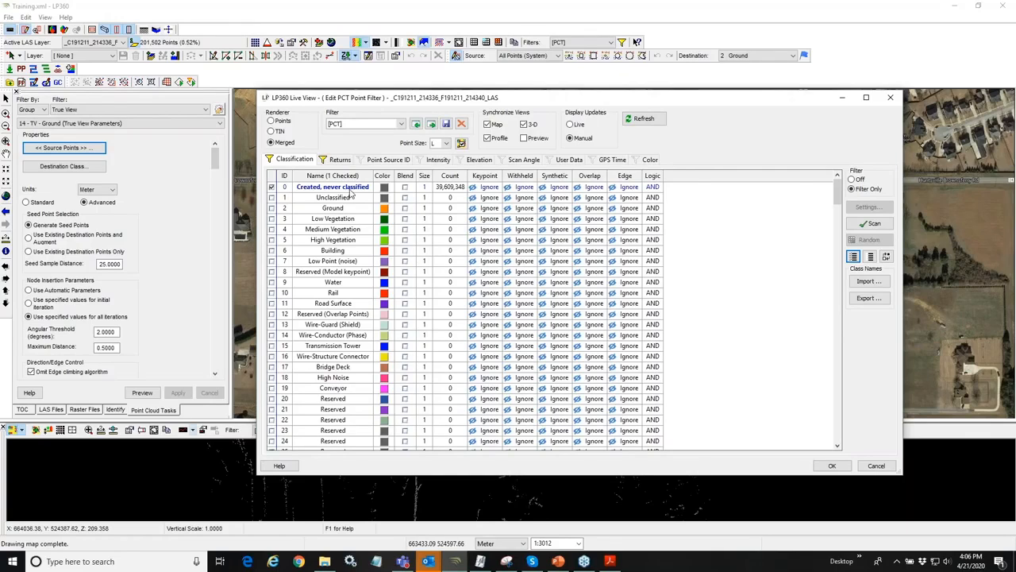
click(337, 162)
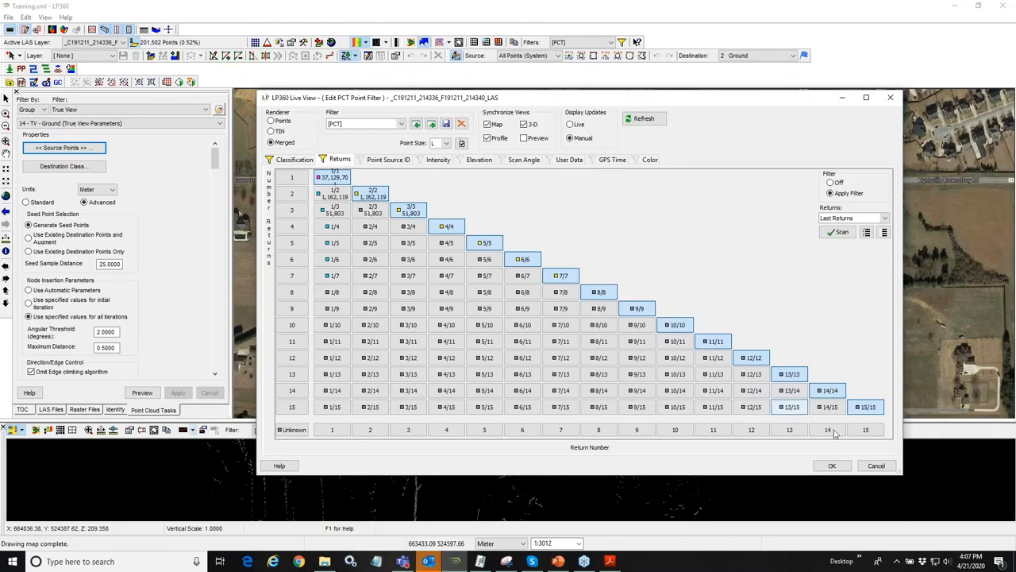
click(877, 466)
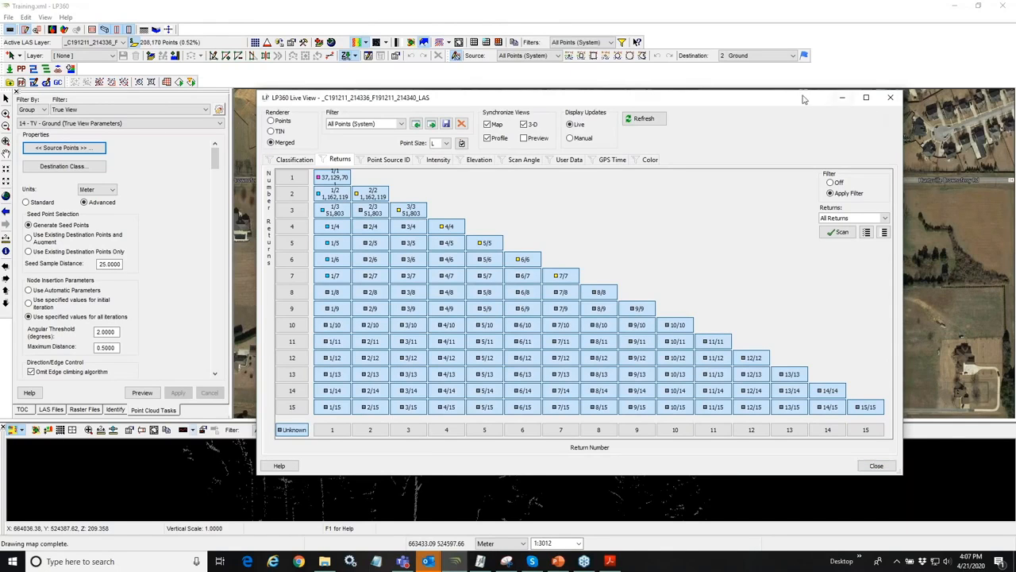
drag(810, 101, 1015, 103)
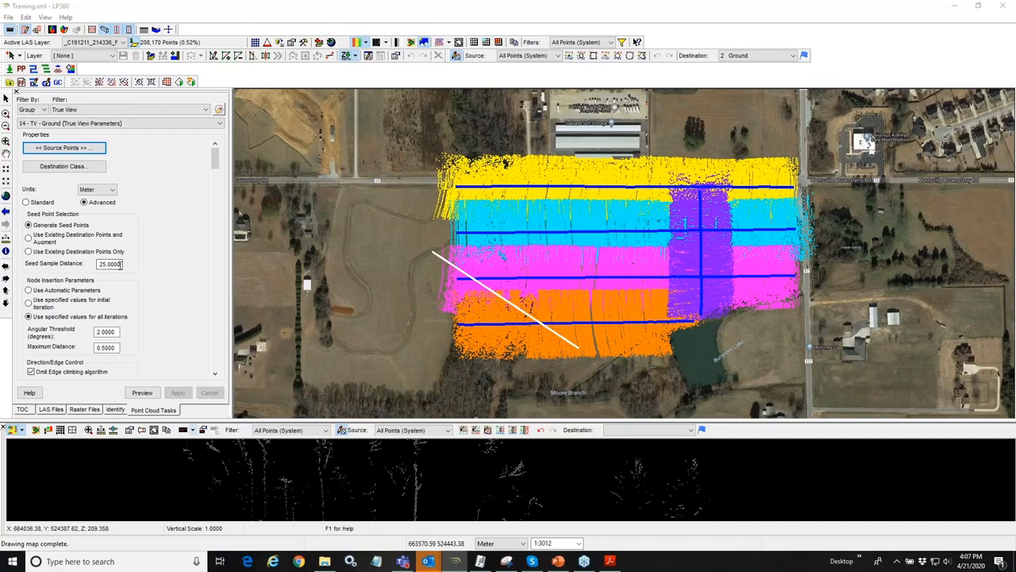
Step: Color the raw LAS layer by classification in the map view and render it as a TIN surface
click(366, 43)
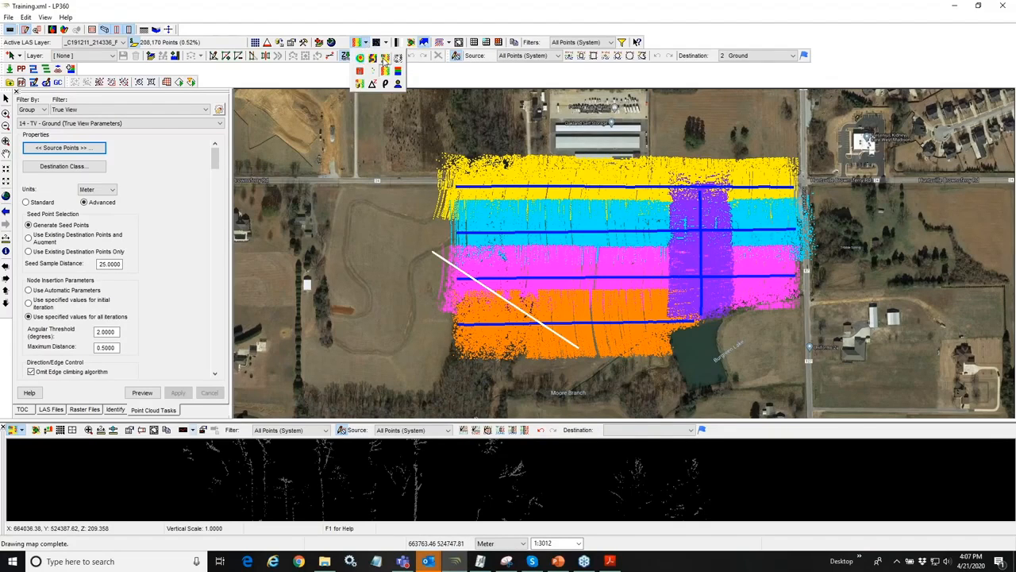
click(385, 60)
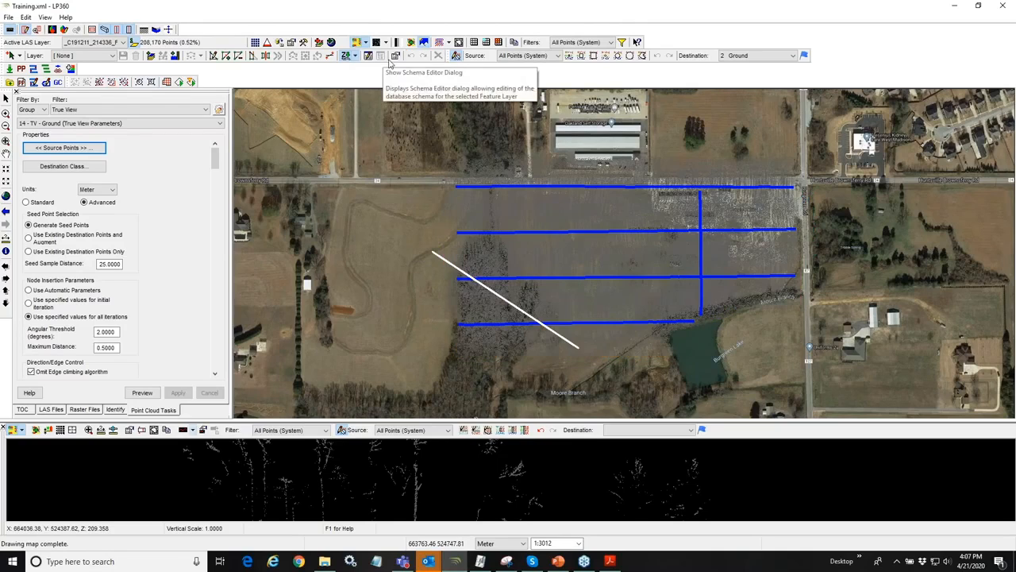
click(386, 44)
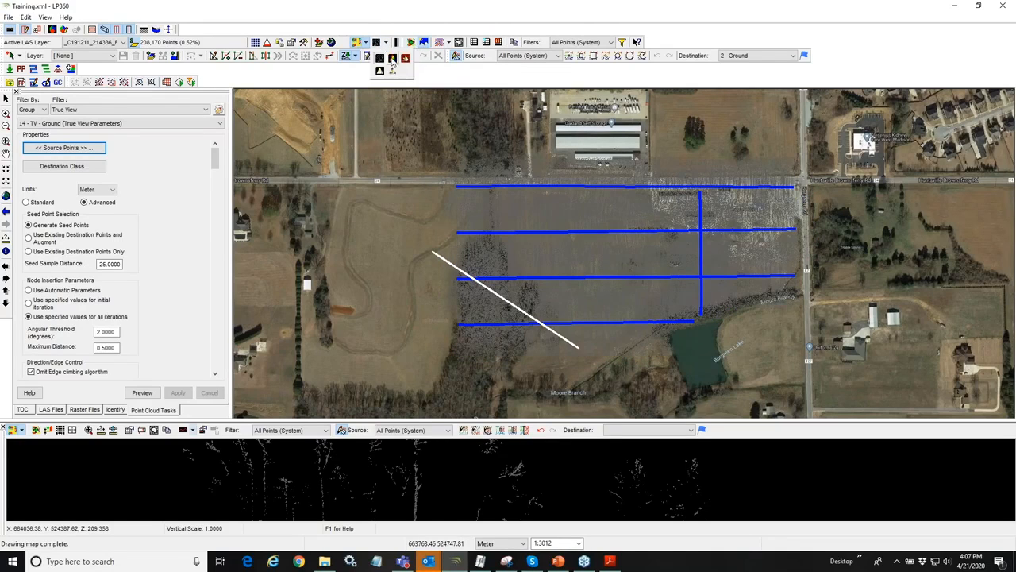
click(392, 61)
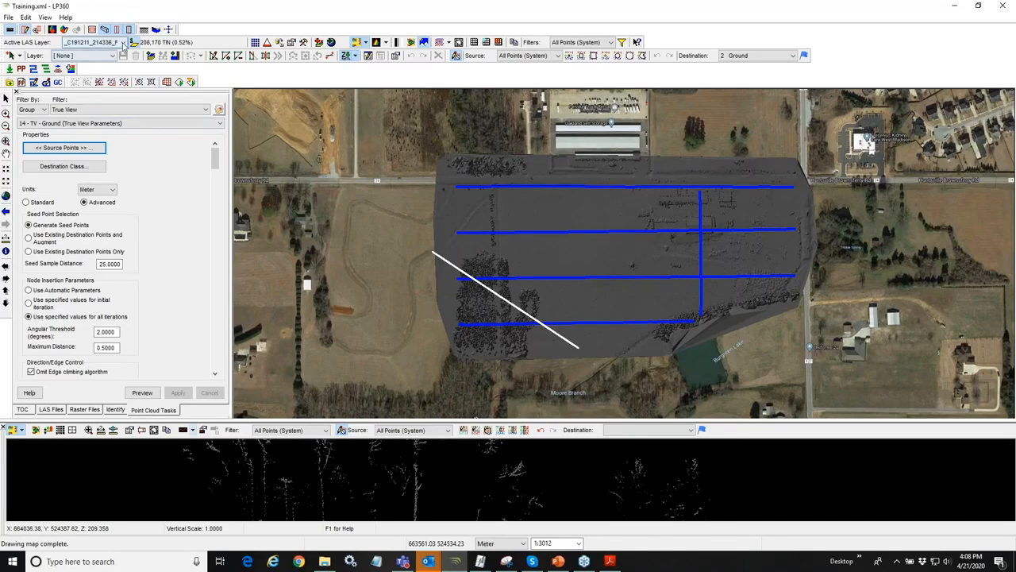
Step: Make LAS_Classified the active LAS layer and render it as a TIN surface in the map view
click(123, 42)
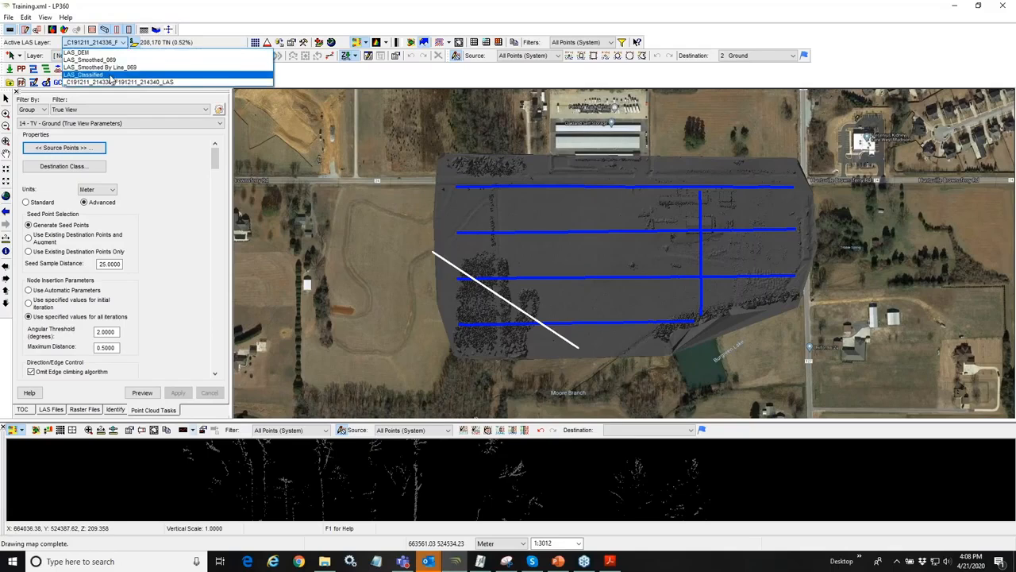
click(111, 75)
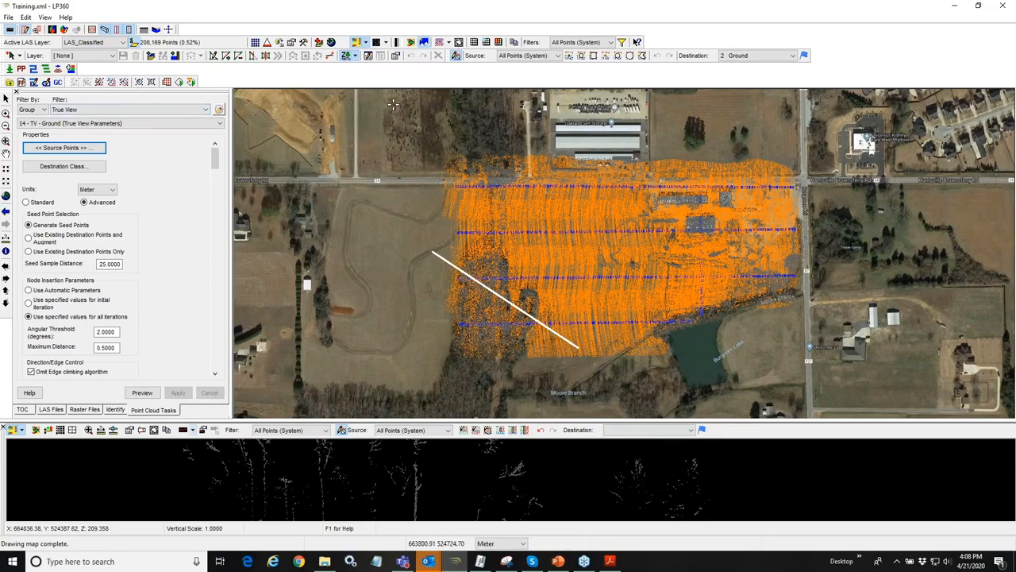
click(382, 55)
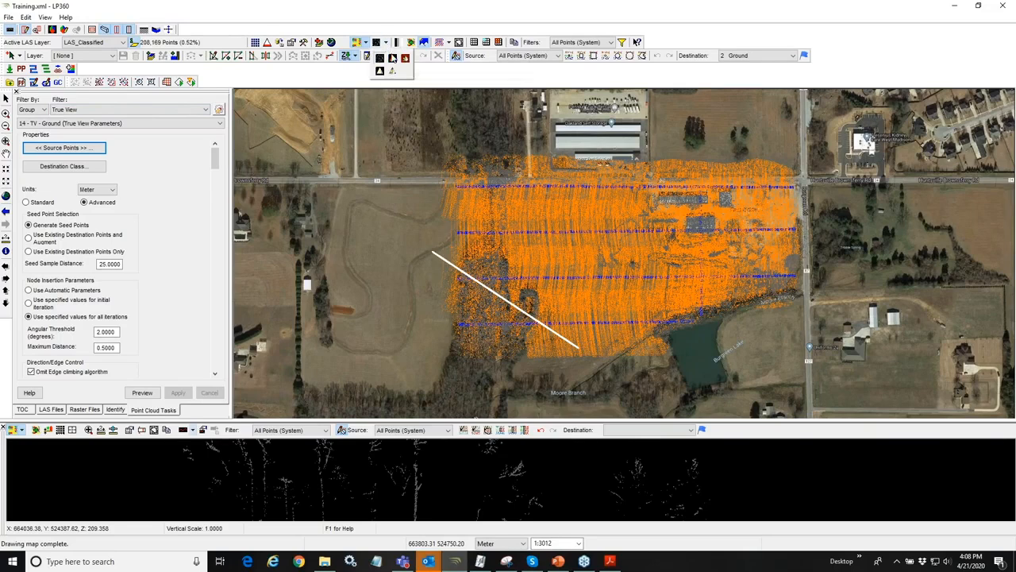
click(394, 60)
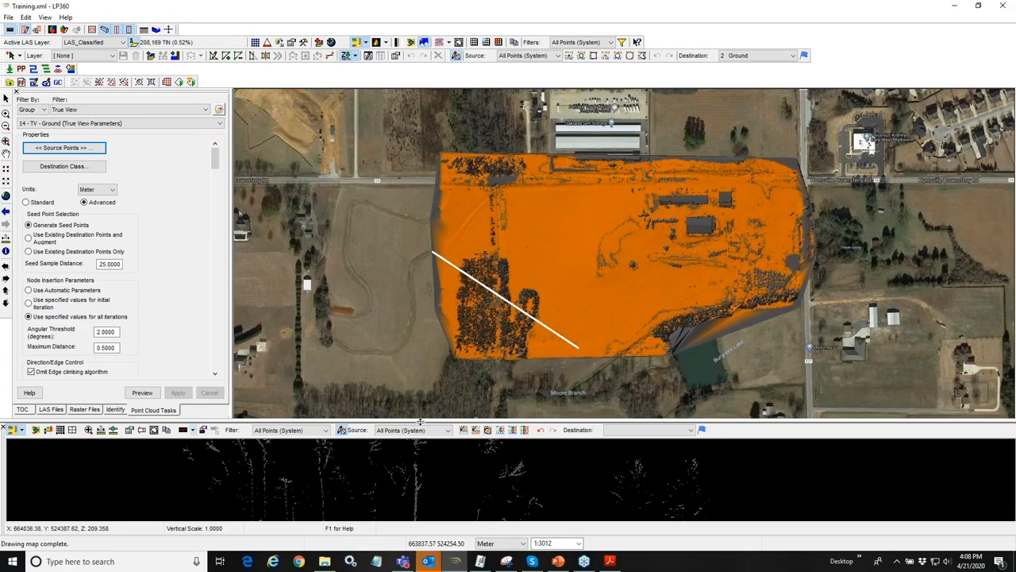
Step: Enlarge the profile view and cut a new diagonal profile with a depth of 1.00 through the wooded area
drag(420, 421, 427, 317)
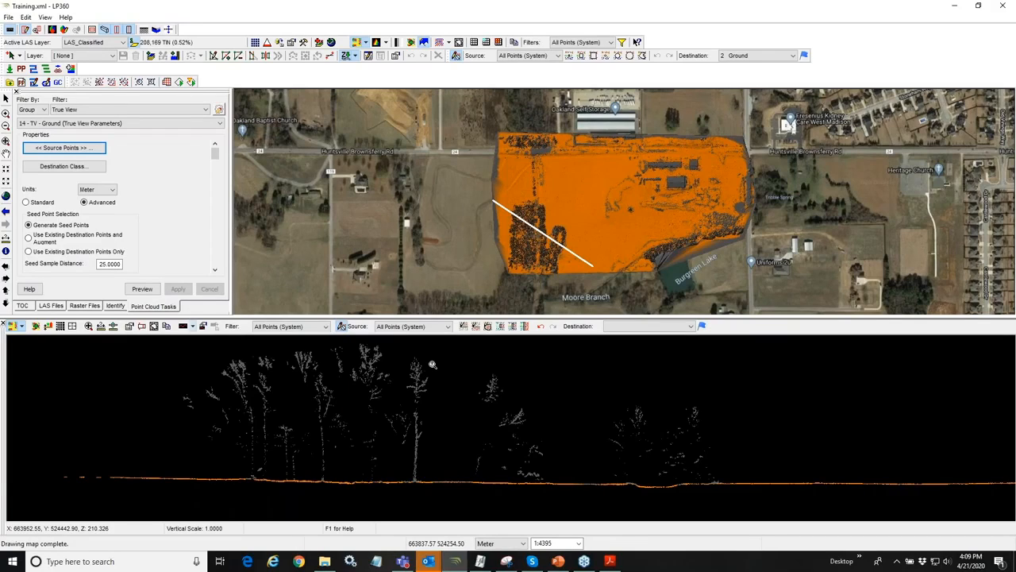
click(37, 32)
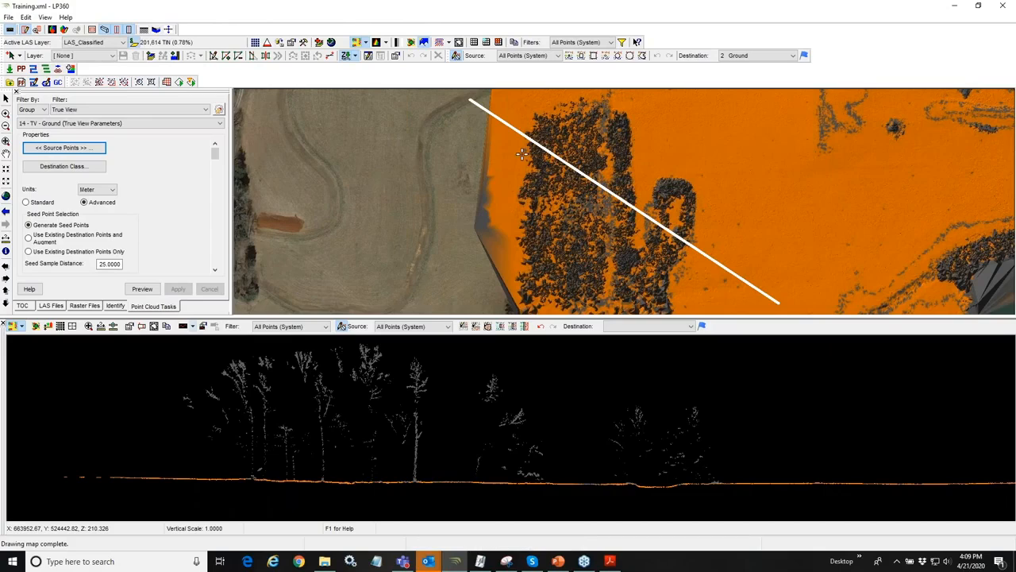
click(680, 283)
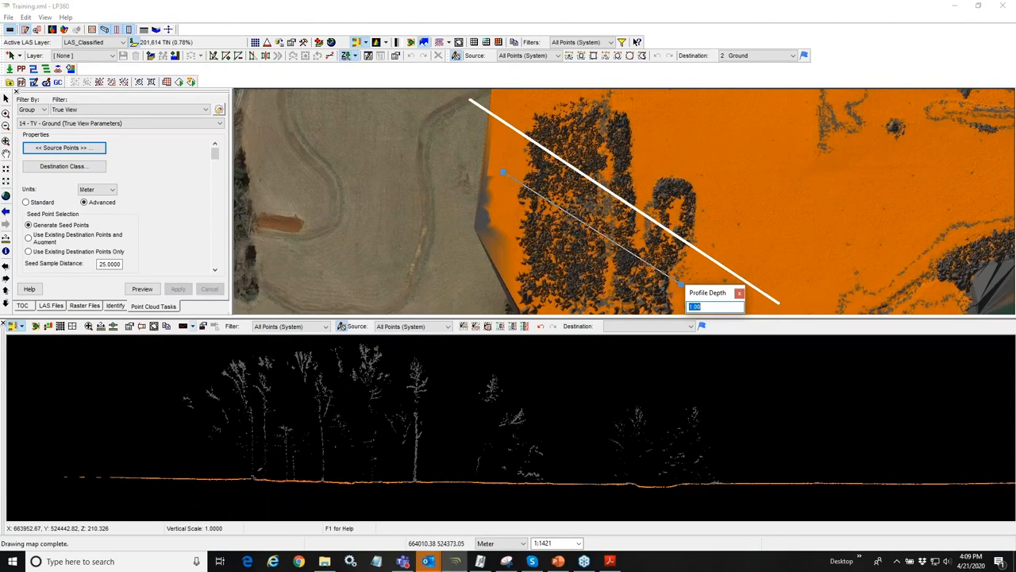
key(Return)
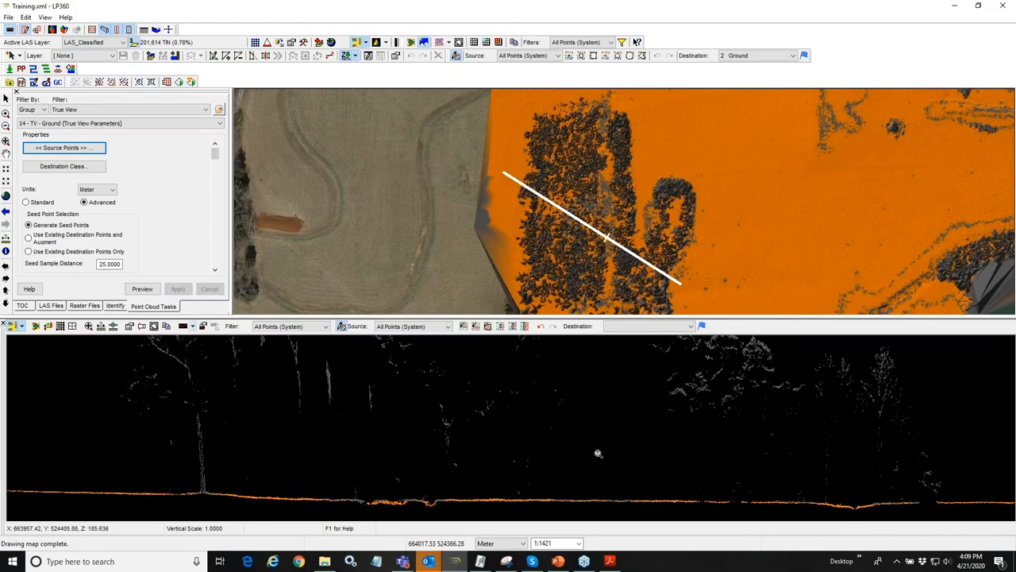
scroll(598, 448, down, 2)
scroll(598, 443, down, 2)
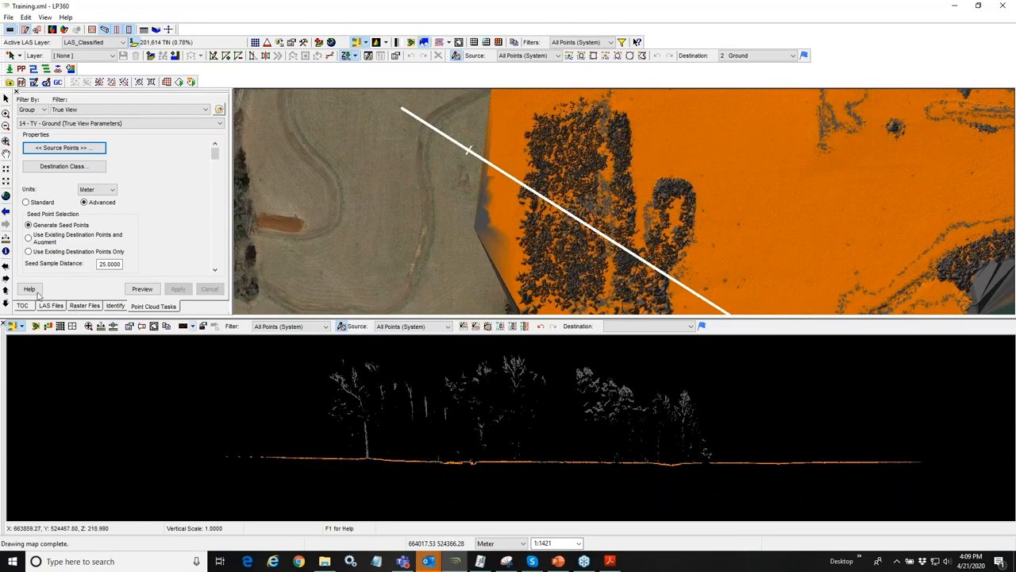
Step: Cut a new north-south profile with a depth of 1.00 through the two buildings in the northeast of the site
click(6, 196)
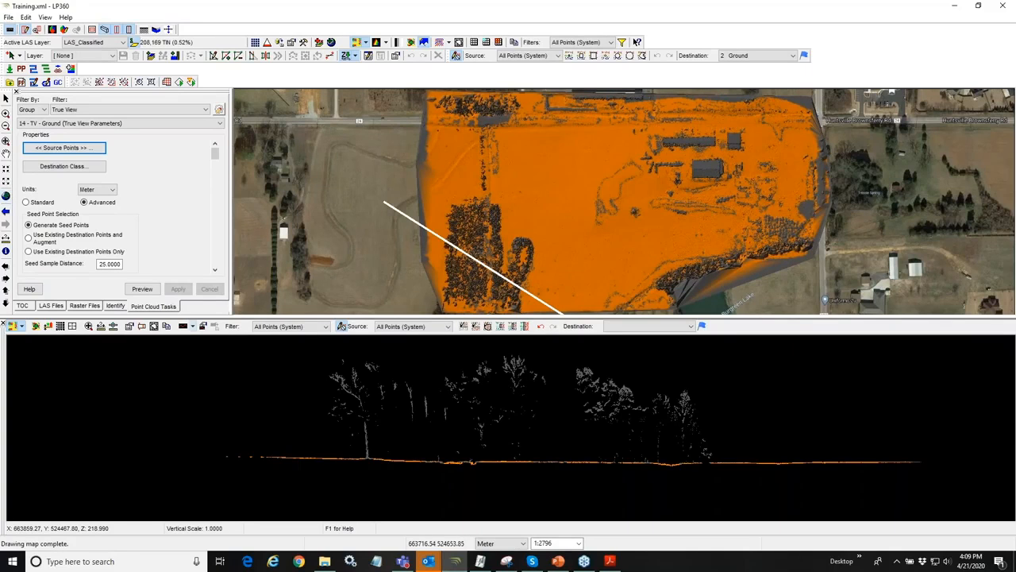
click(699, 127)
click(703, 193)
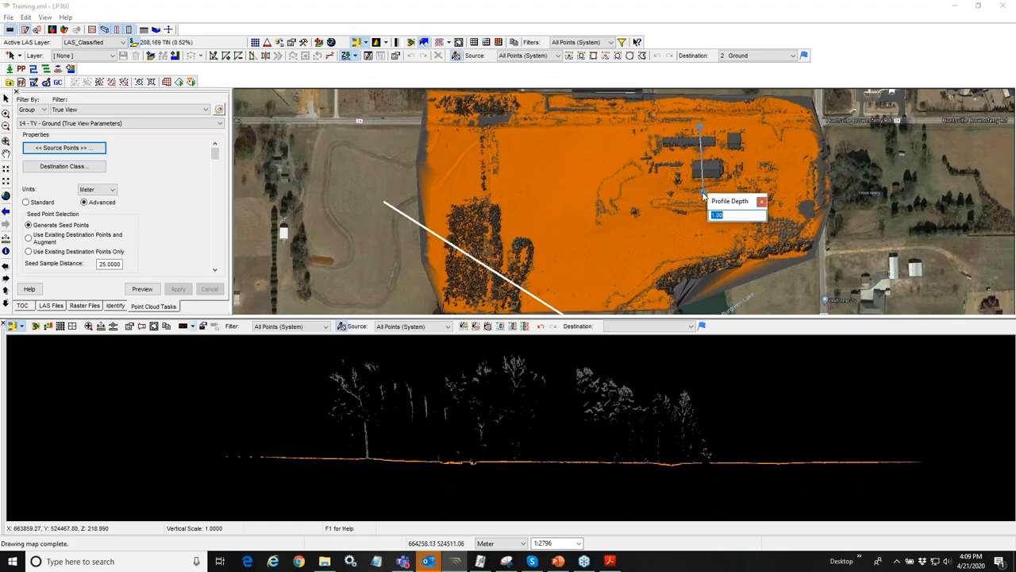
key(Return)
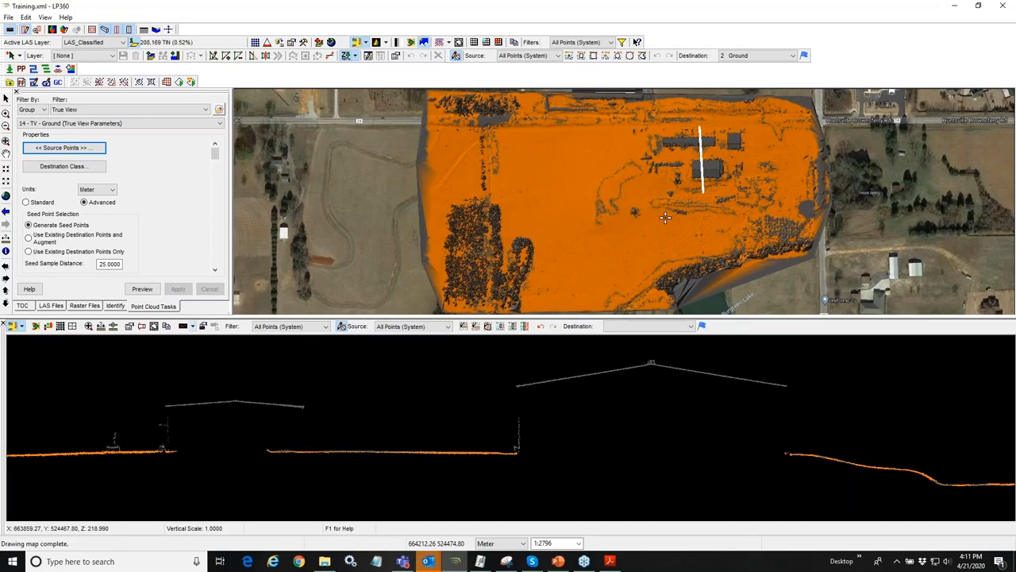
Step: Load the 14 - TV - Ground Cleanup task with the map focused on the unclassified patch near the site's eastern edge
click(6, 115)
drag(777, 179, 837, 237)
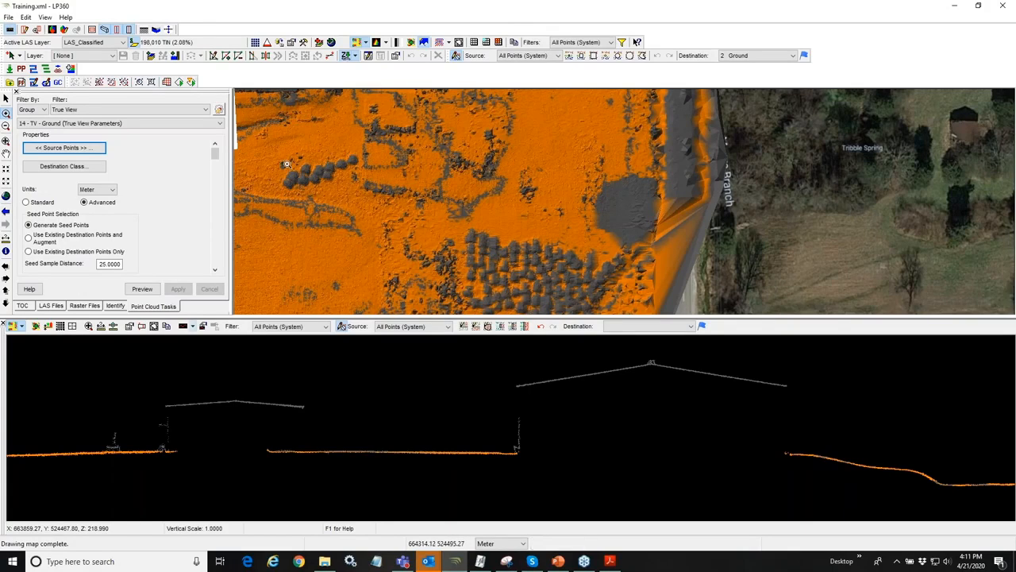
click(220, 125)
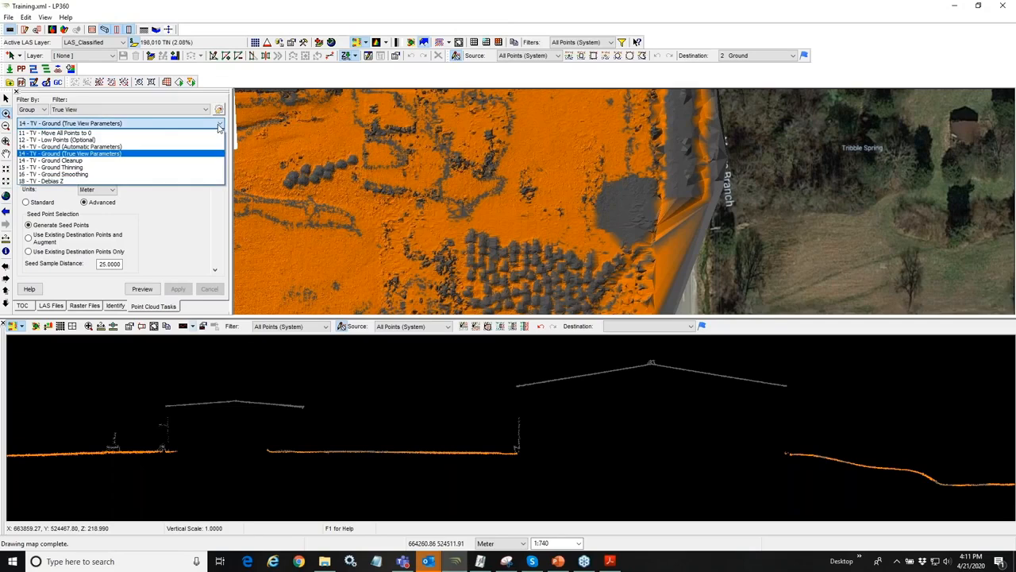
click(98, 161)
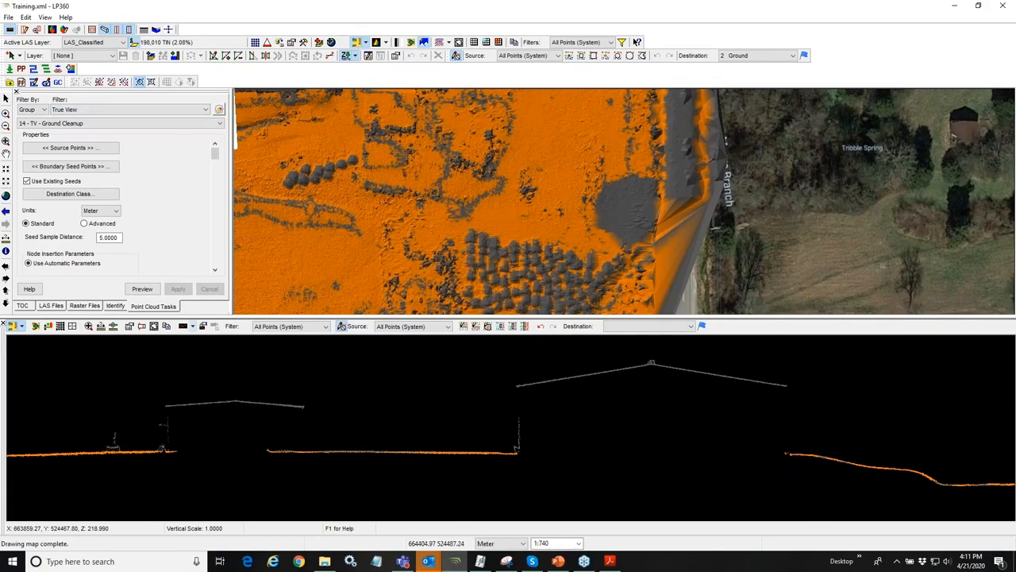
Step: Switch to the 15 - TV - Ground Thinning task and try to execute it on the displayed points
key(Down)
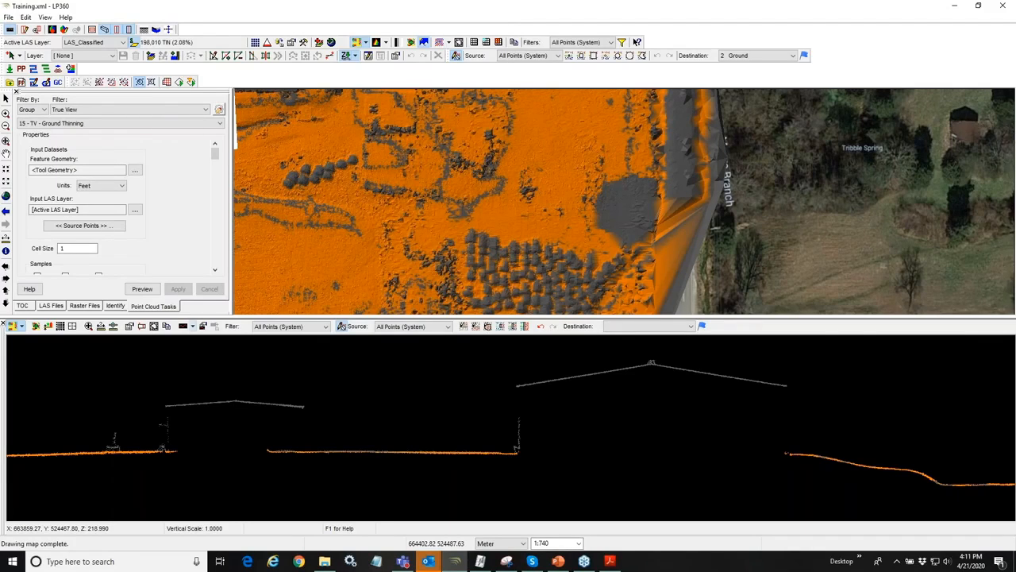
key(space)
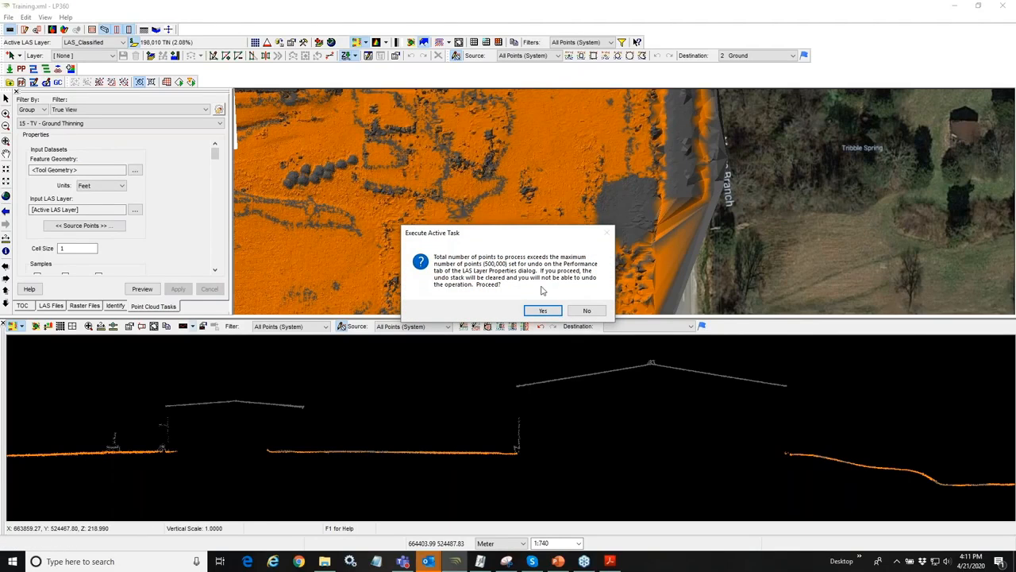
click(544, 311)
click(588, 312)
Step: Execute the Ground Thinning task within a polygon around the unclassified gray patch near the road on the eastern edge
click(99, 82)
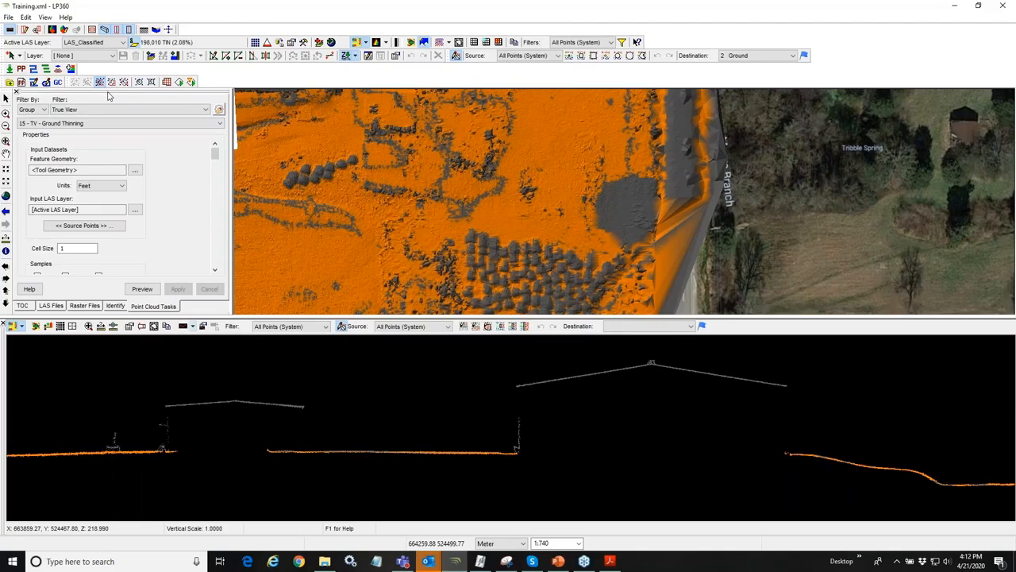
click(627, 255)
click(659, 246)
click(664, 206)
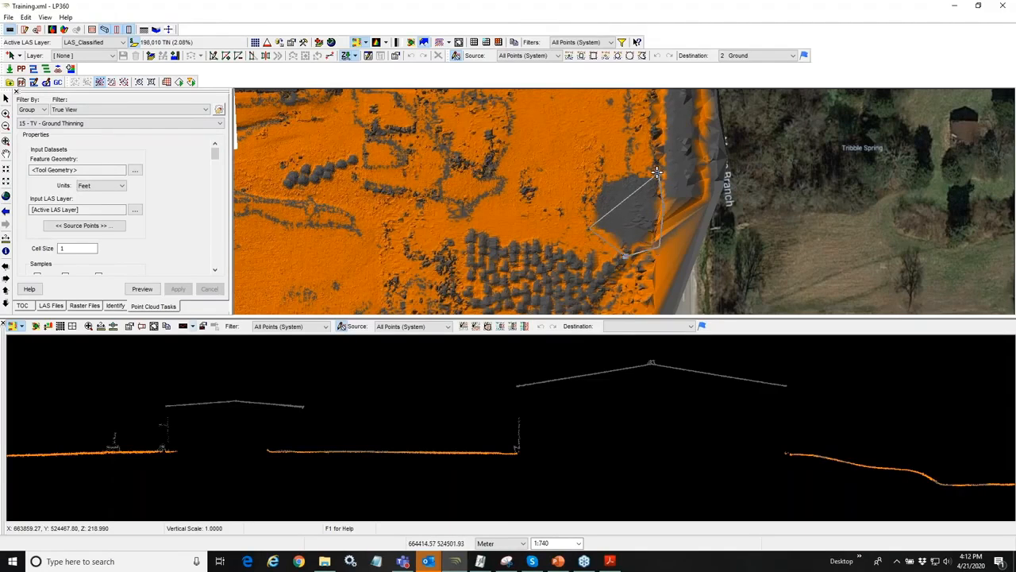
click(658, 176)
click(631, 165)
click(603, 170)
double_click(589, 183)
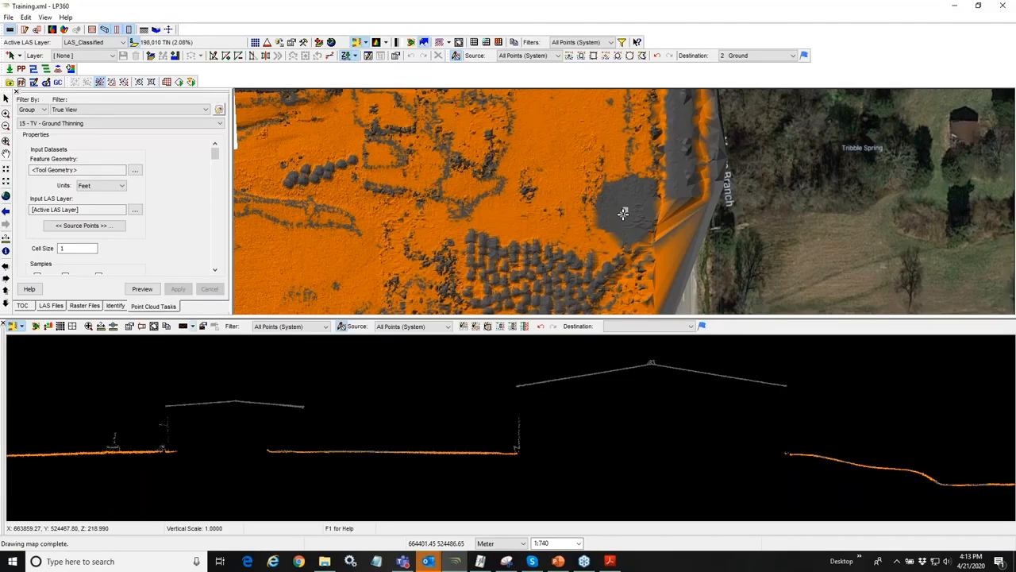
Step: Show the full site and cut a diagonal profile with a depth of 1.00 across the open field
click(6, 197)
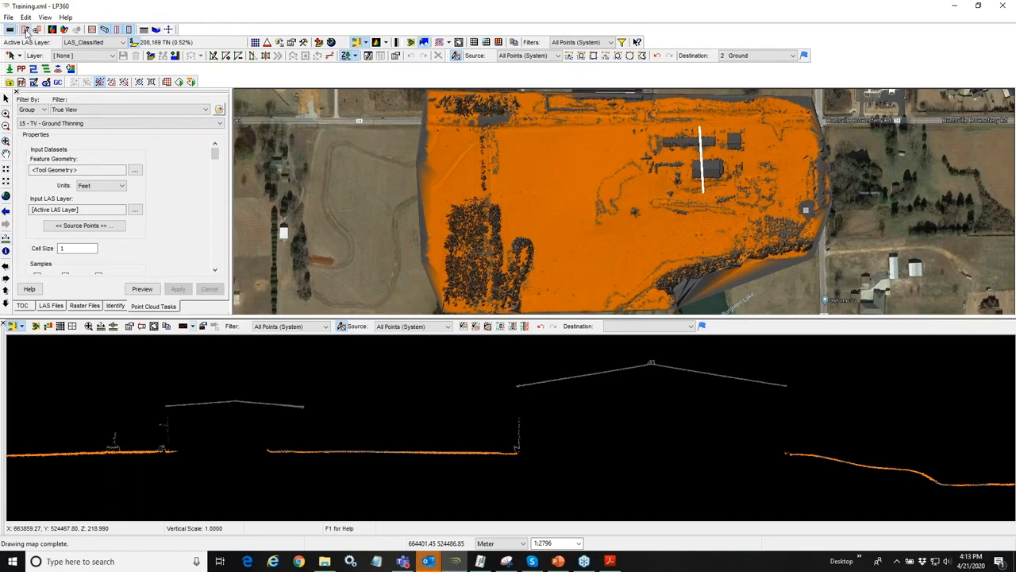
click(539, 165)
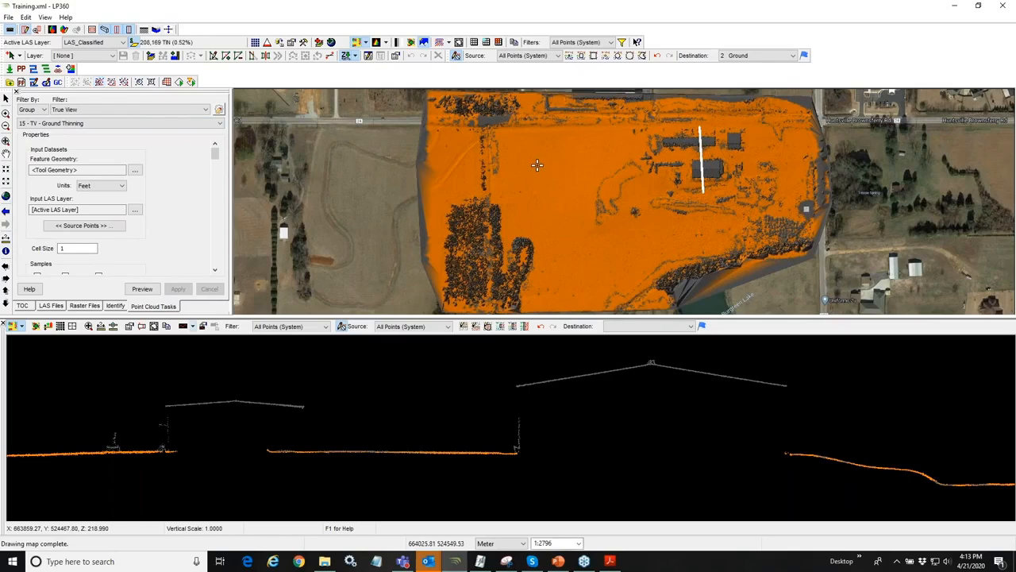
click(579, 236)
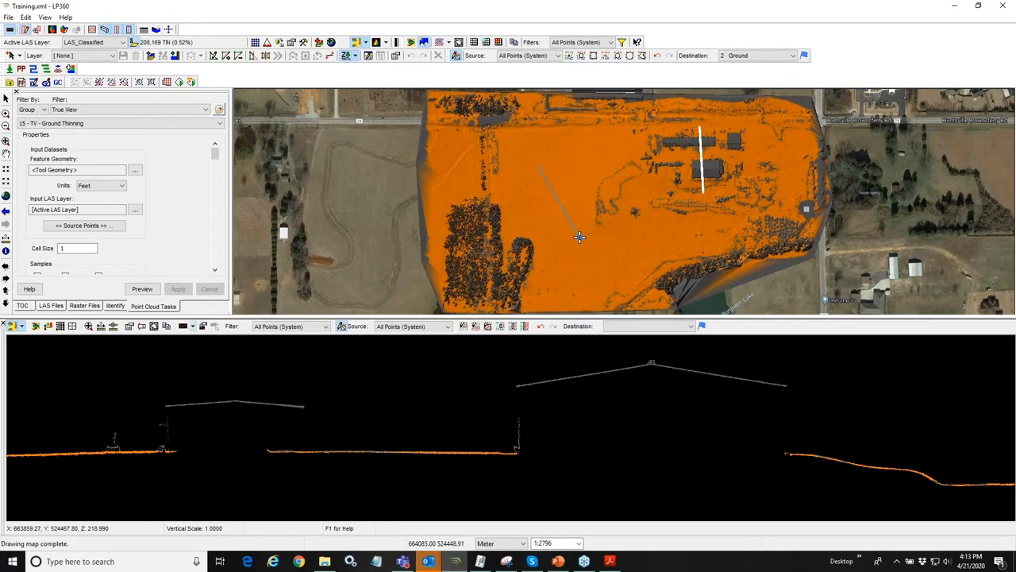
key(d)
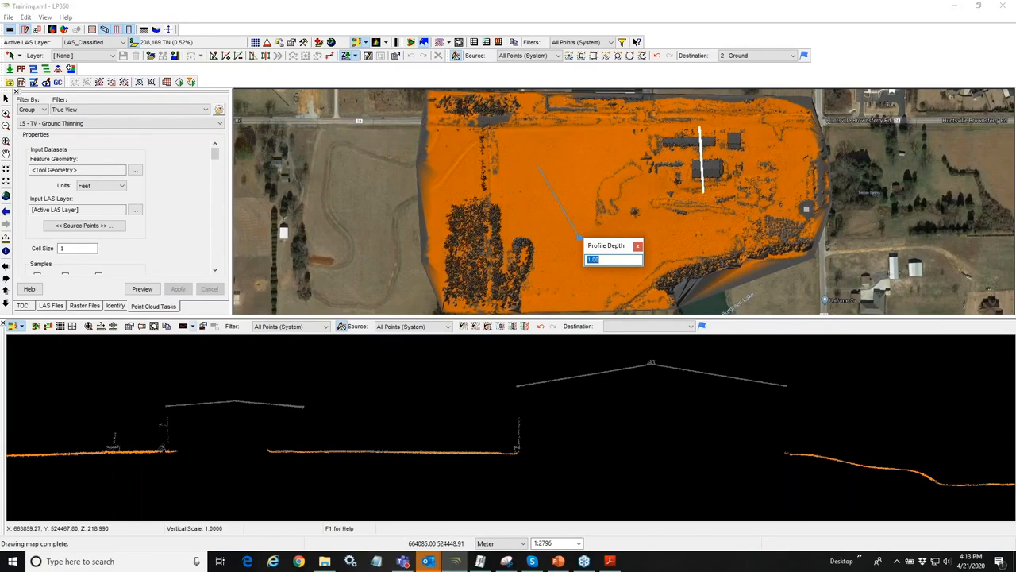
key(Return)
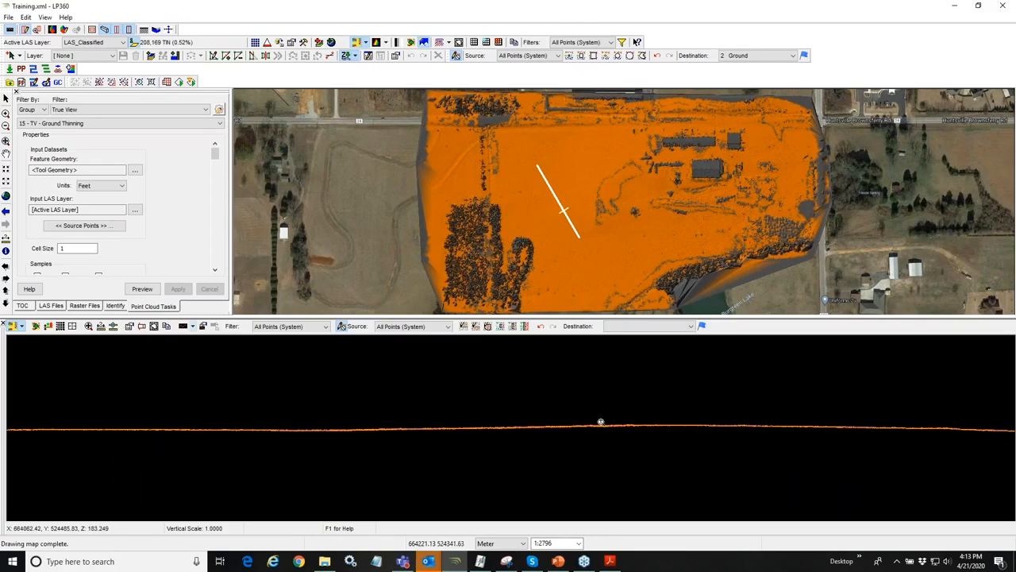
Step: Enlarge a short section of the field profile and turn on its grid to examine the vertical spread of the ground points
drag(564, 428, 615, 503)
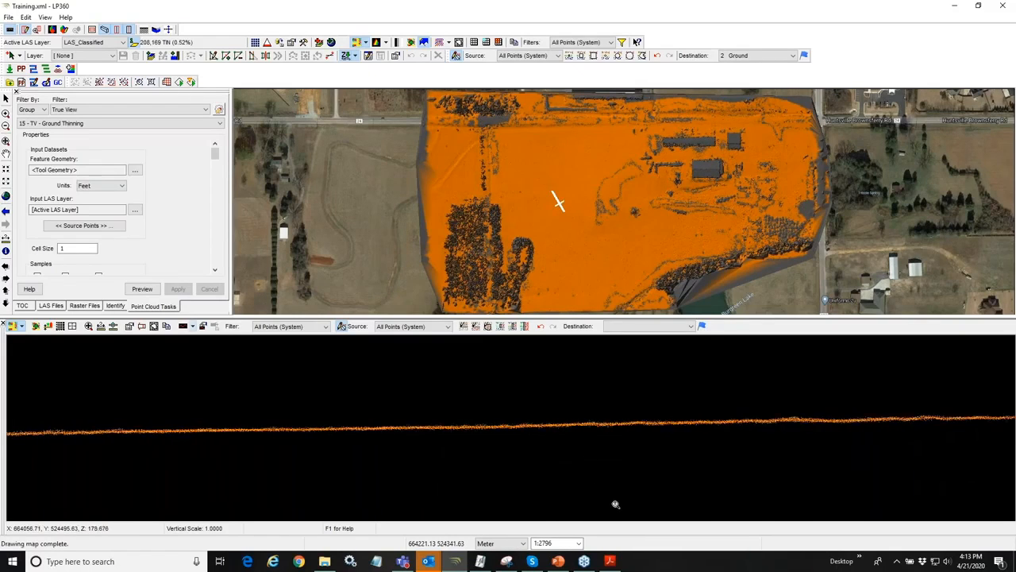
drag(542, 424, 594, 462)
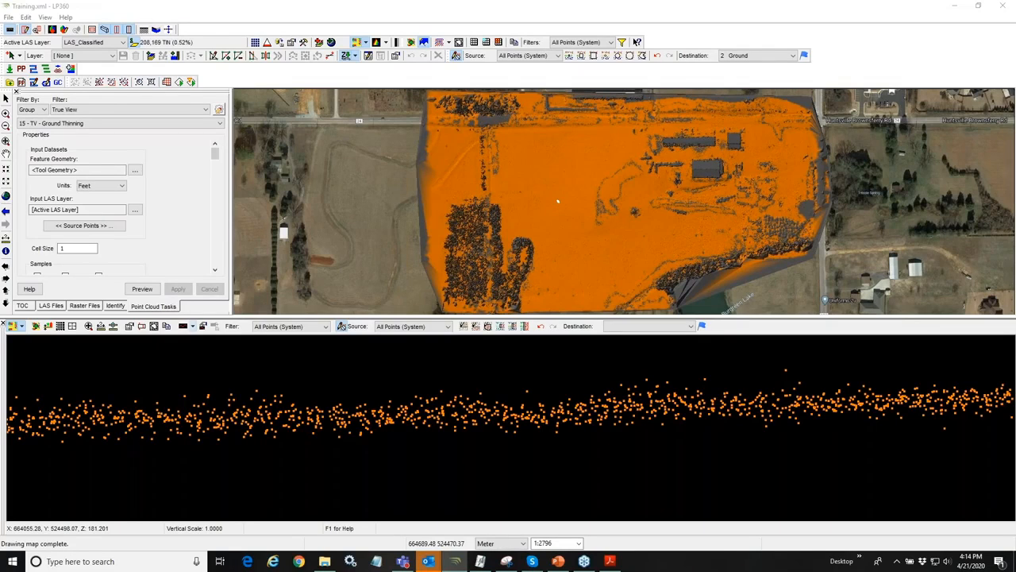
click(694, 499)
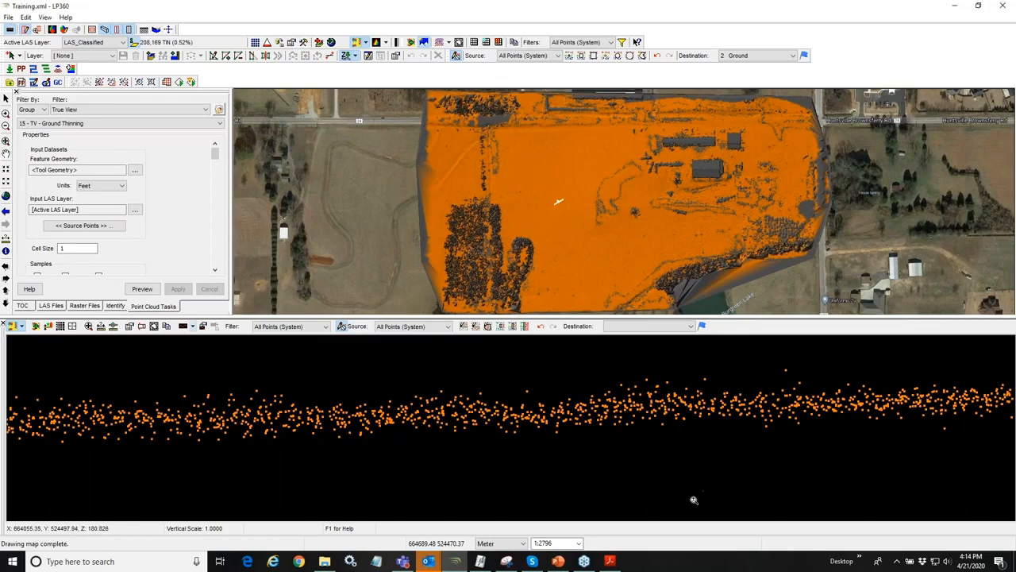
click(60, 327)
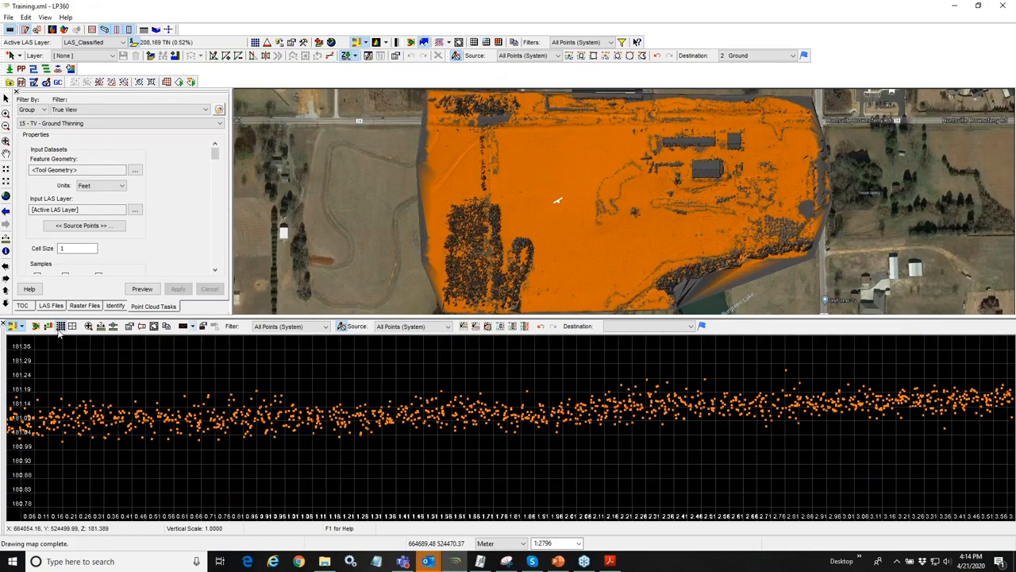
scroll(596, 422, up, 3)
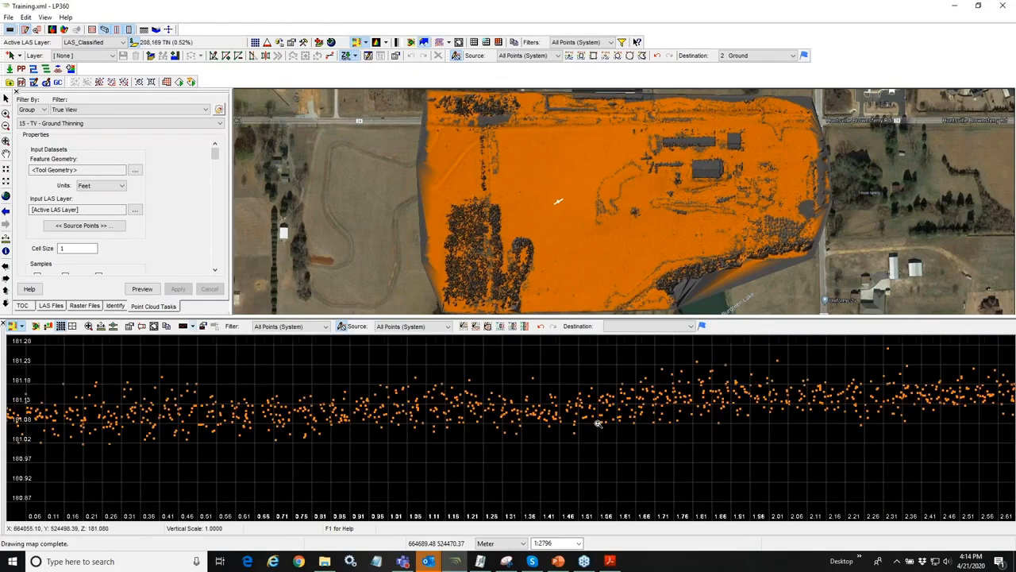
scroll(596, 423, down, 1)
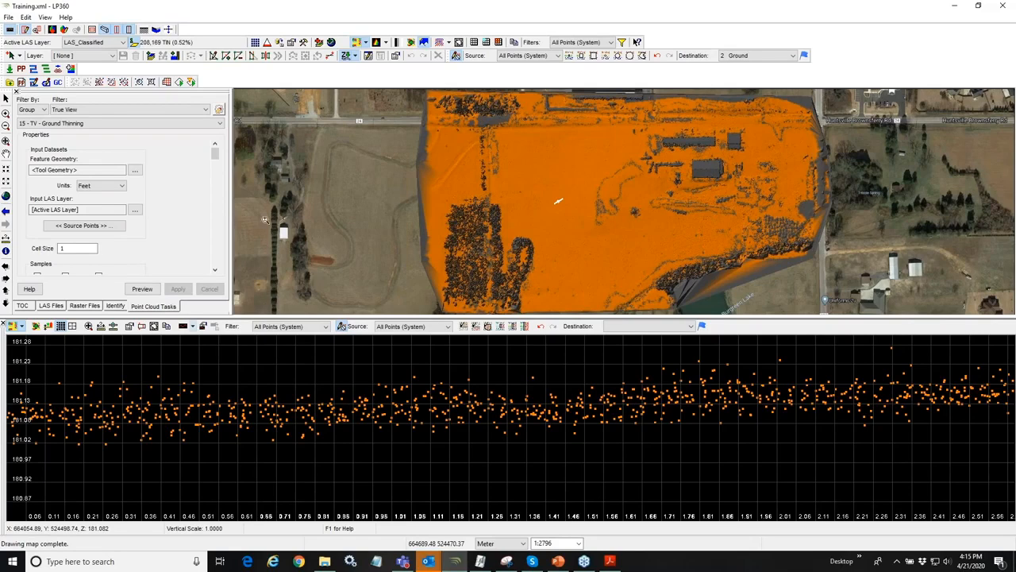
Step: Load the 16 - TV - Ground Smoothing task and enlarge the task pane to show more of its parameters
click(221, 123)
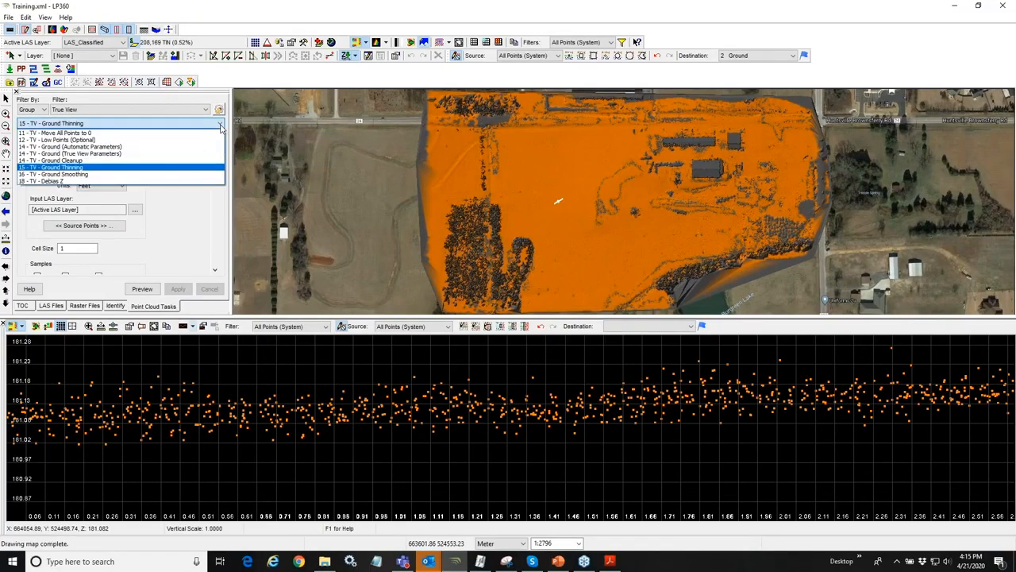
click(104, 174)
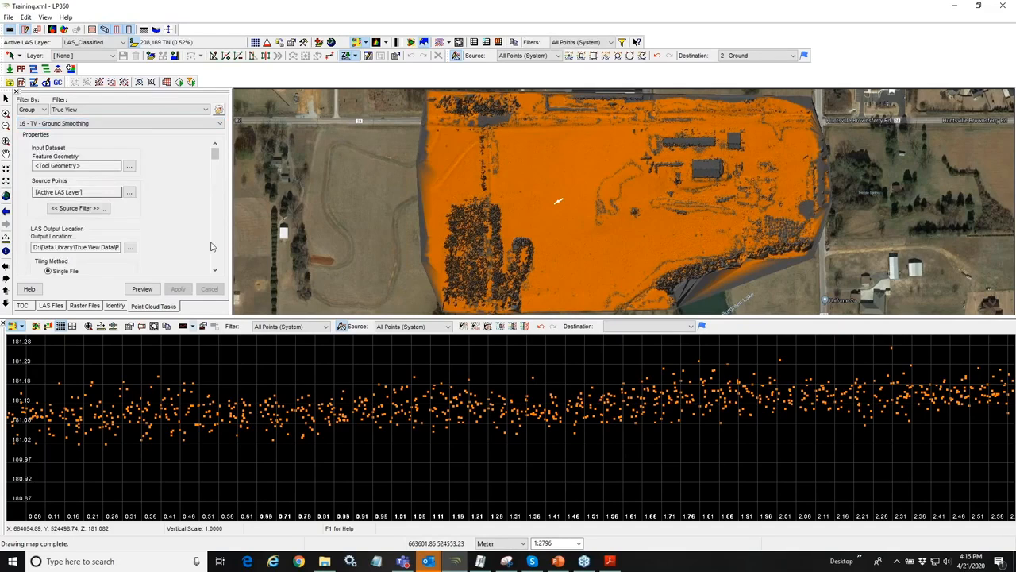
drag(224, 319, 230, 359)
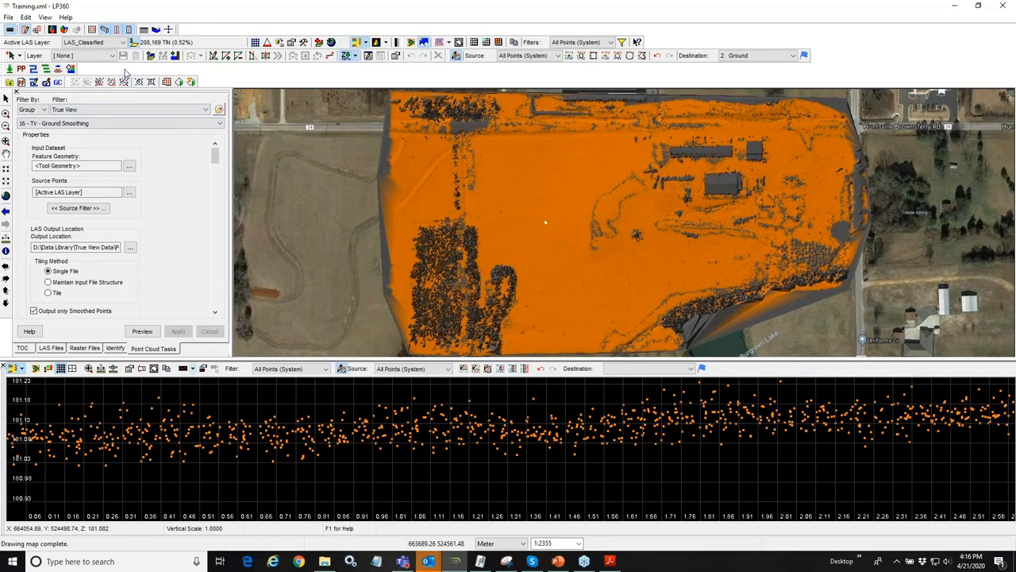
Step: Make LAS_Smoothed_069 the active LAS layer and examine its ground points in the field profile
click(122, 42)
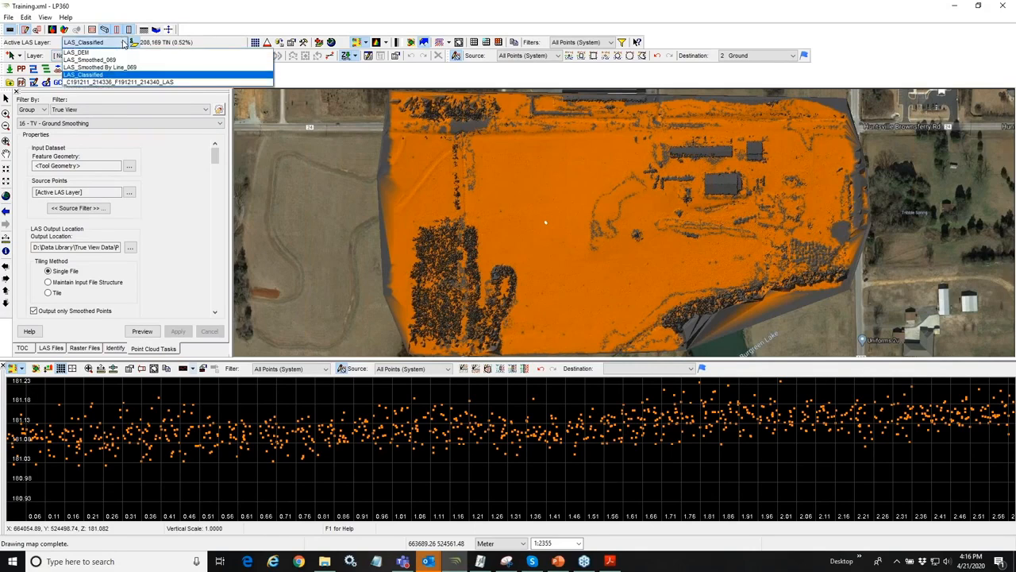
click(121, 60)
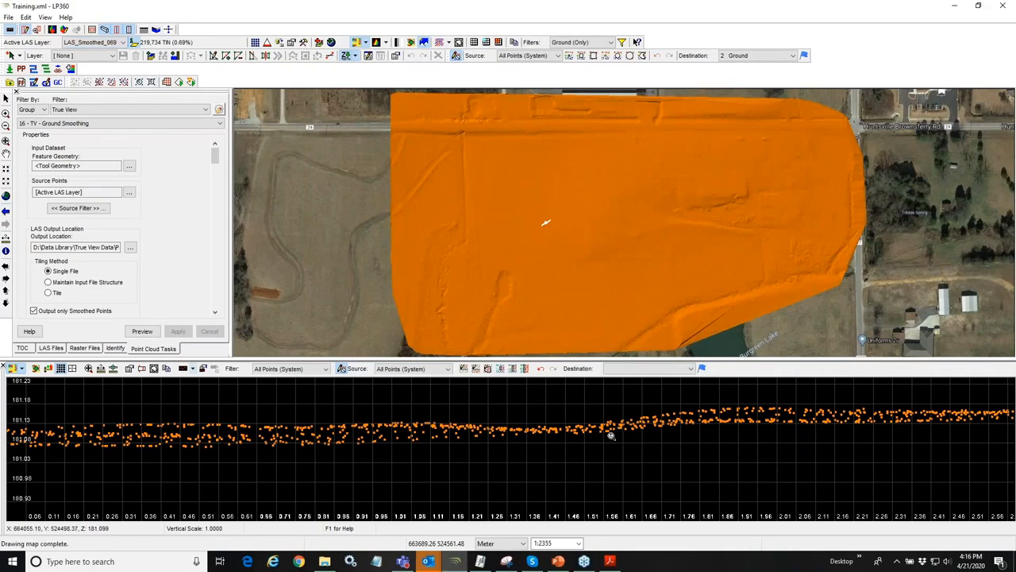
scroll(597, 435, up, 3)
scroll(596, 440, up, 2)
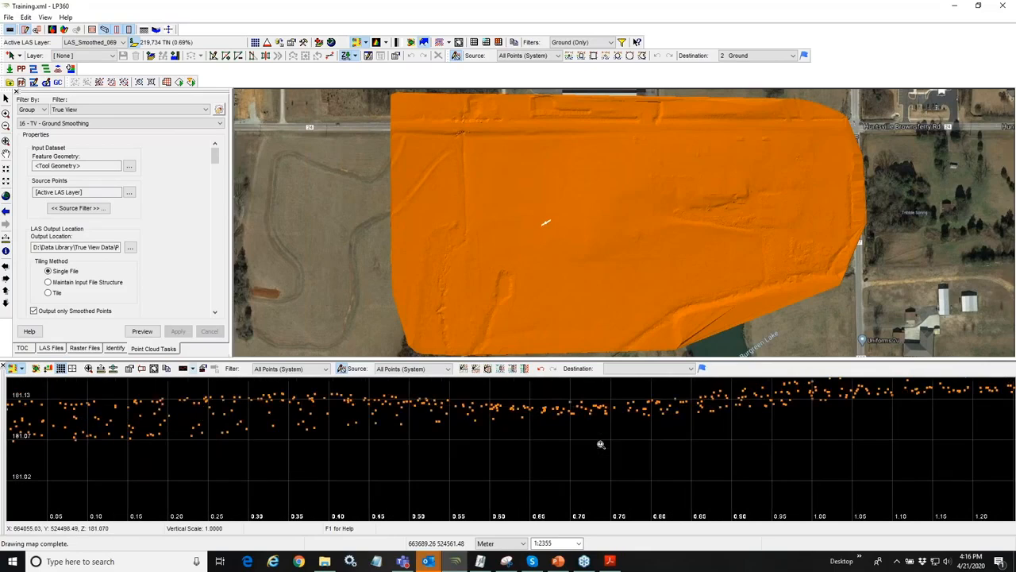
middle_drag(592, 441, 508, 424)
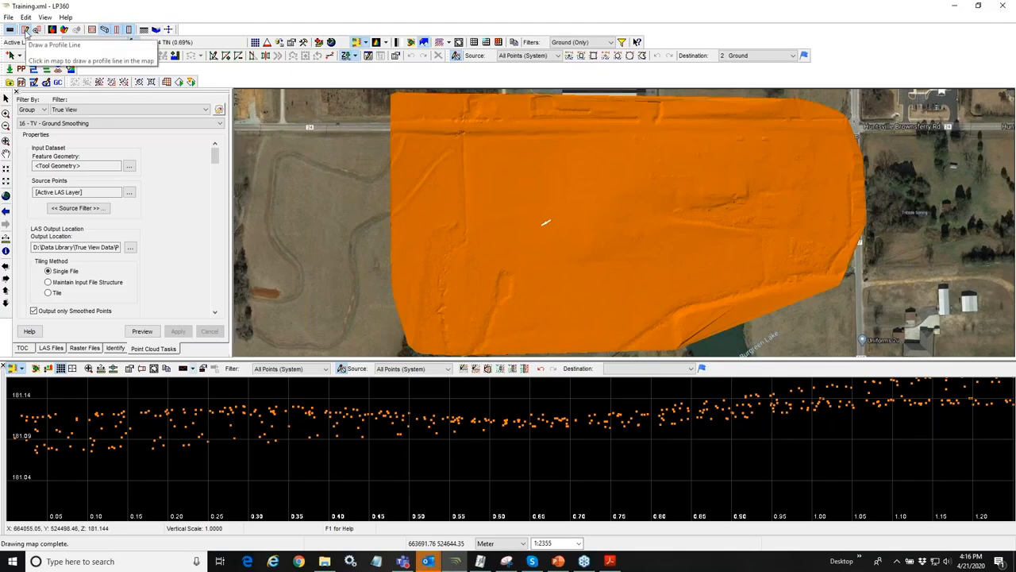
Step: Cut a profile with a depth of 0.5 across the road along the northern edge and examine the smoothed ground points up close
click(517, 112)
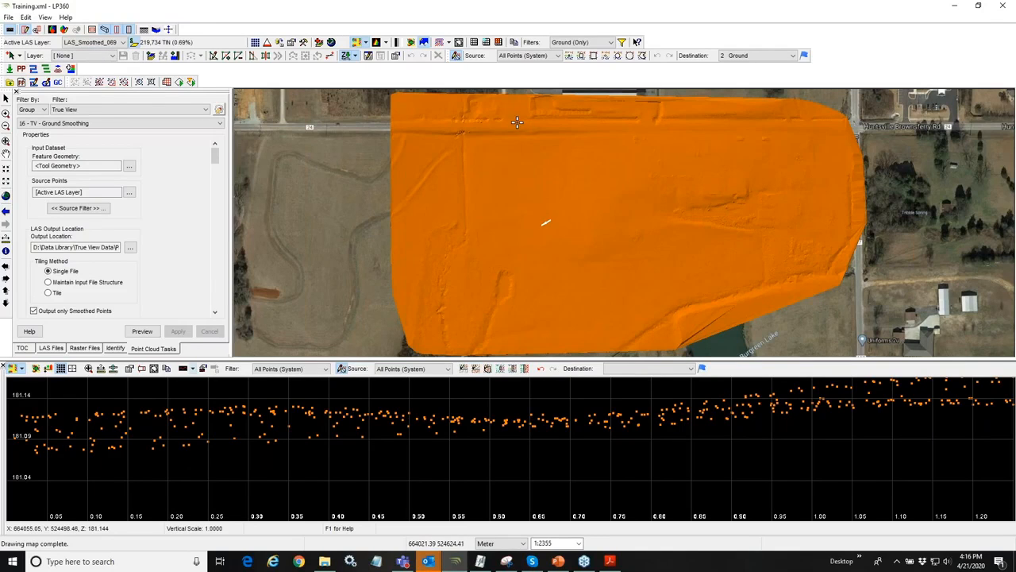
click(518, 143)
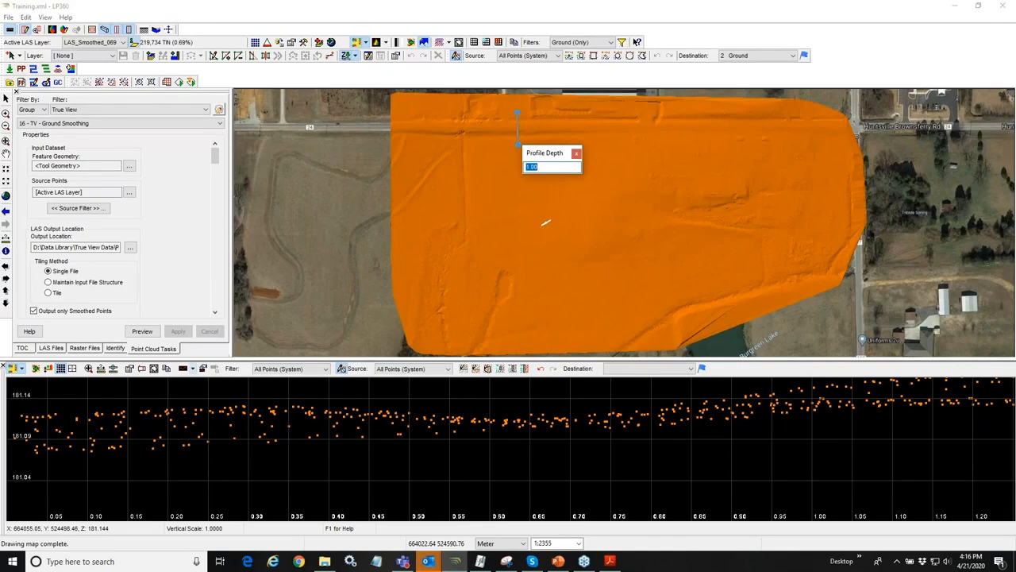
text(0.5)
key(Return)
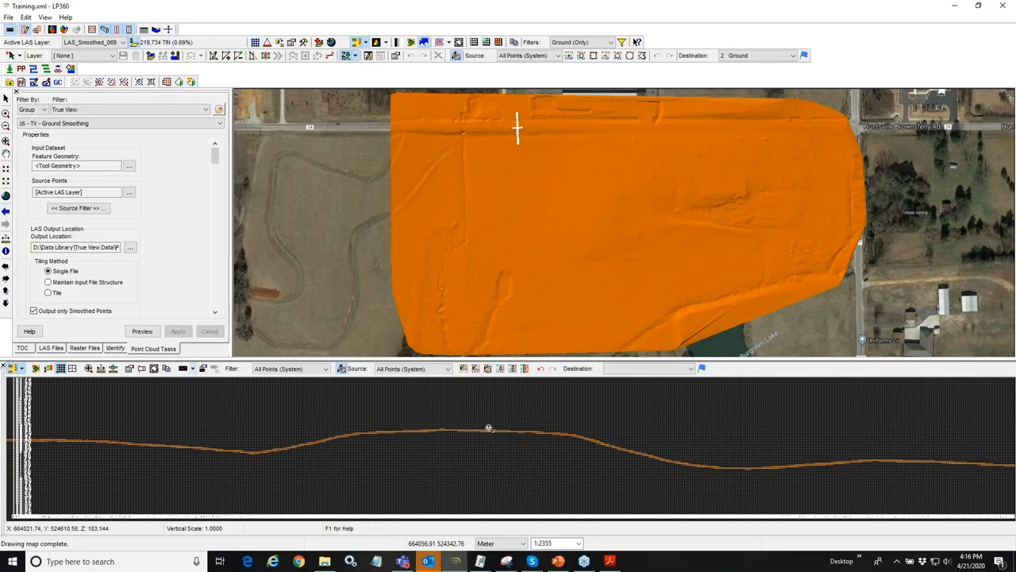
drag(489, 427, 547, 491)
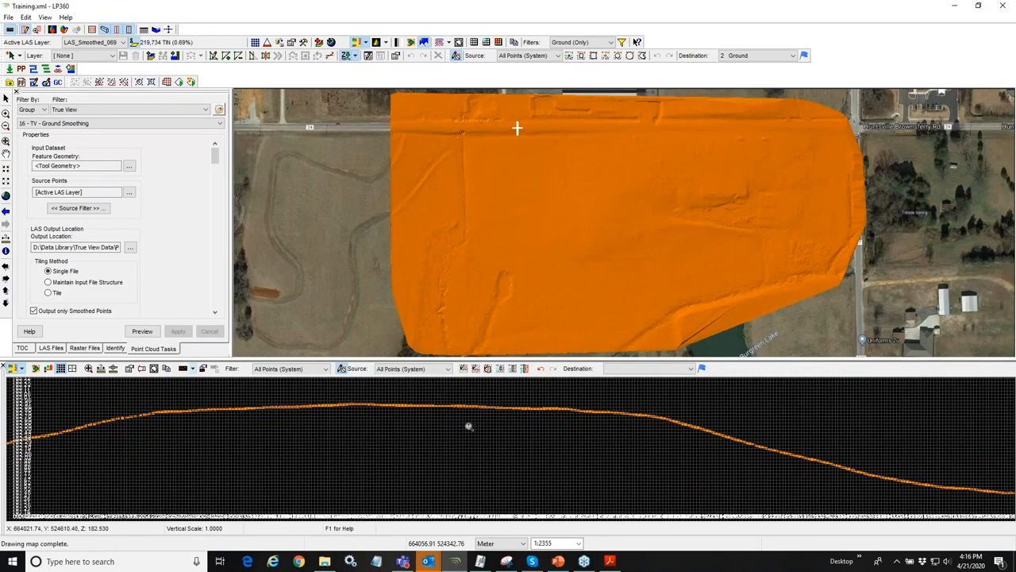
mouse_move(468, 426)
right_down()
mouse_move(482, 447)
mouse_move(477, 423)
right_up()
drag(476, 423, 597, 464)
mouse_move(509, 440)
right_down()
mouse_move(527, 444)
mouse_move(529, 460)
mouse_move(525, 452)
right_up()
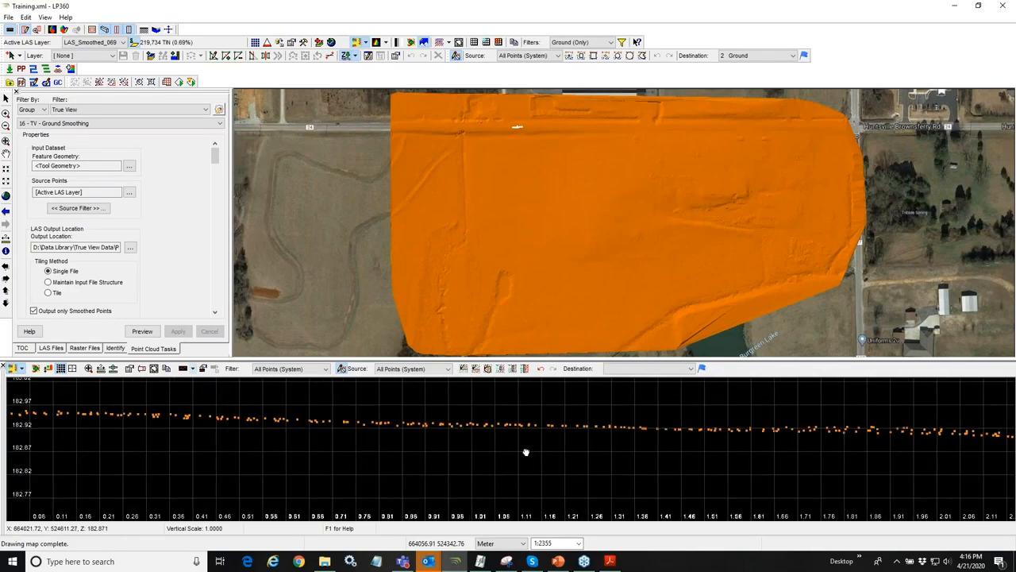
drag(526, 451, 539, 455)
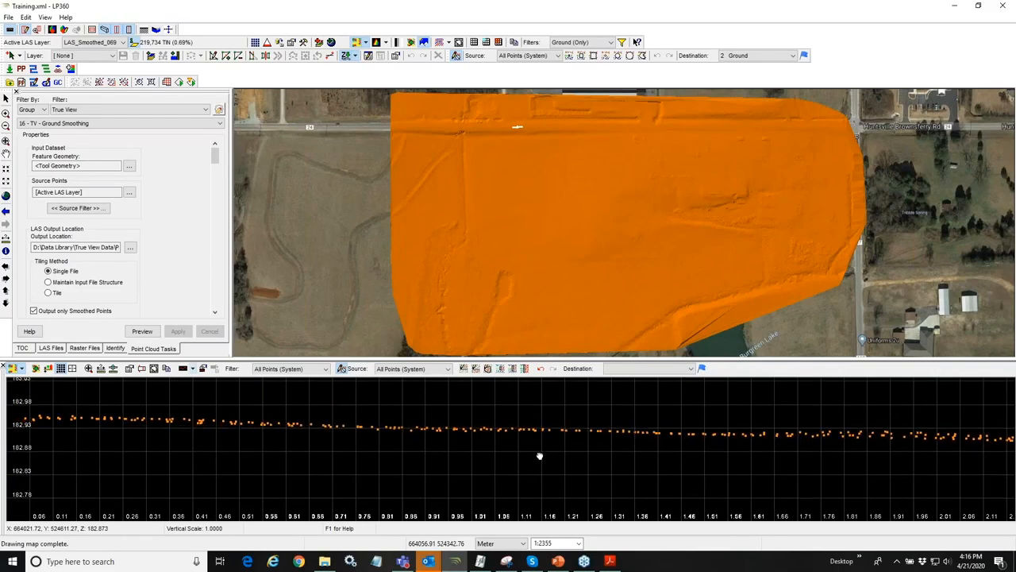
Step: Make LAS_Classified the active layer to compare its road profile with the smoothed points, and switch back to LAS_Smoothed_069
click(124, 43)
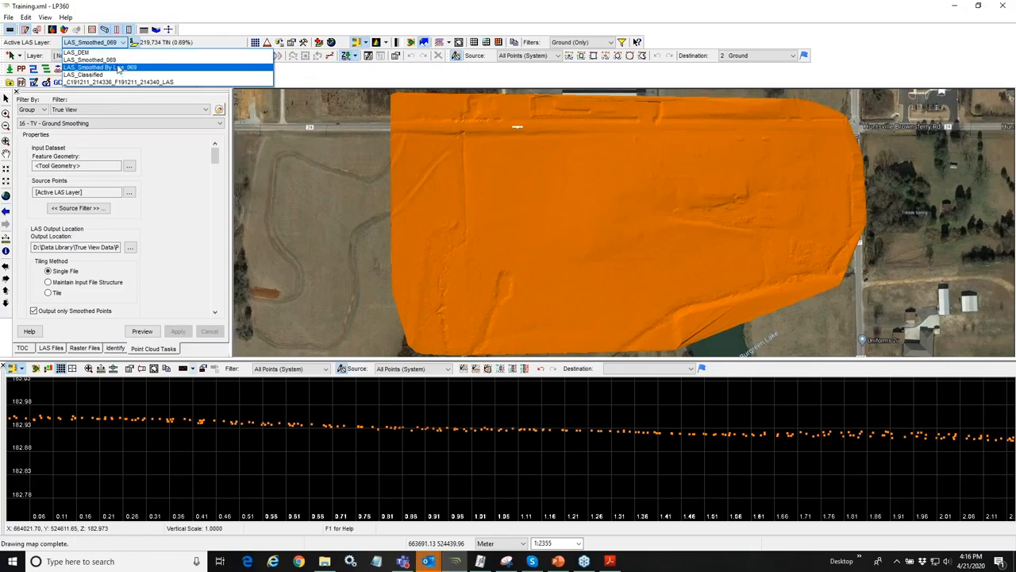
click(111, 75)
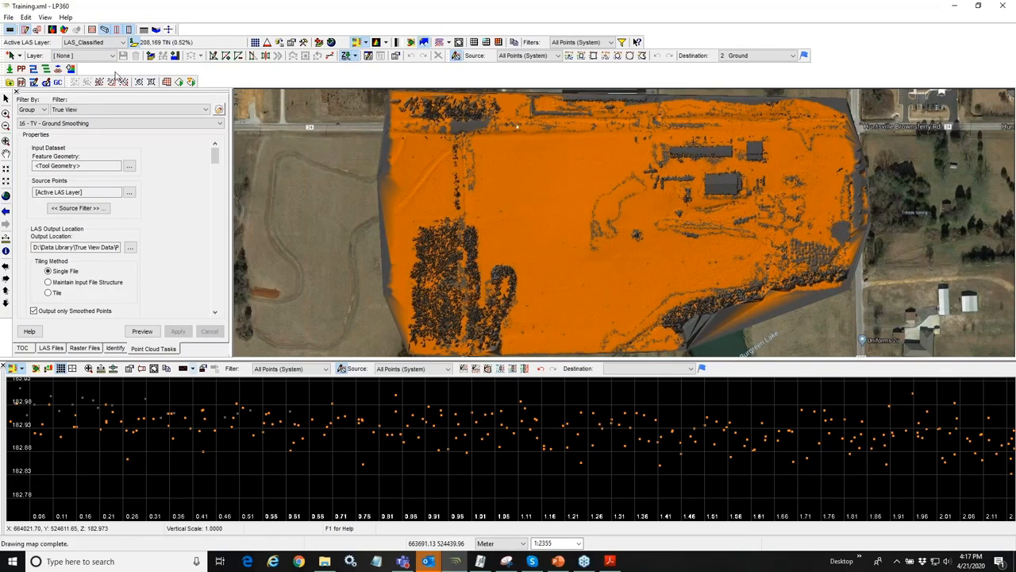
click(125, 44)
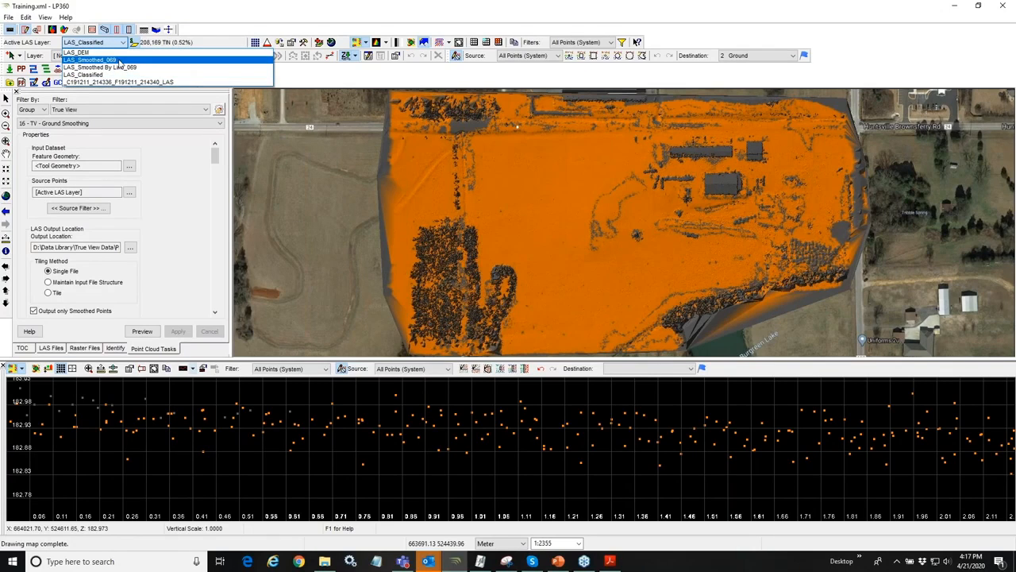
click(121, 61)
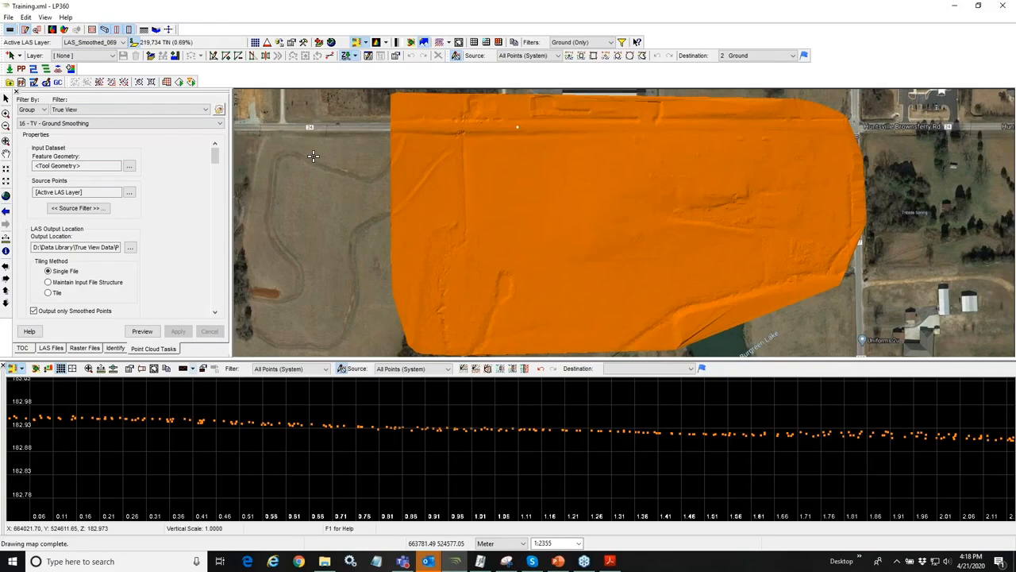
Step: Start the Export Wizard for LAS_Smoothed_069 and review the export types and the surface attributes available for export
click(280, 46)
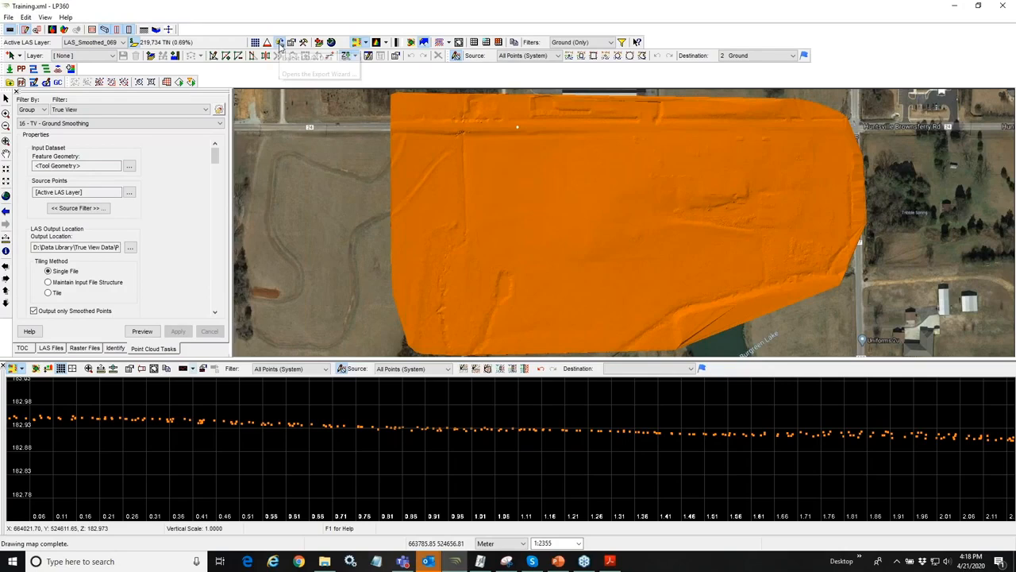
drag(294, 128, 431, 138)
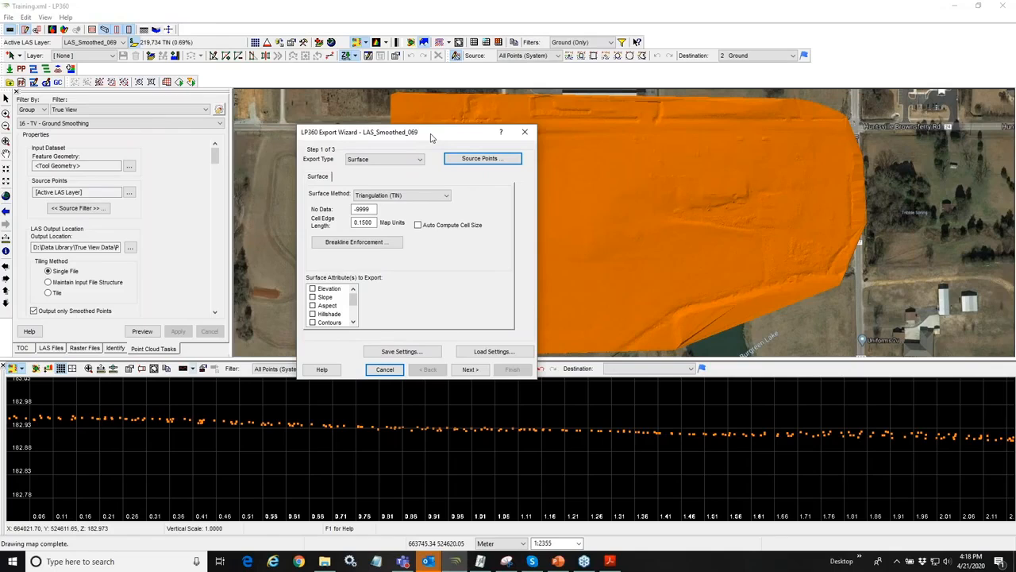
click(395, 161)
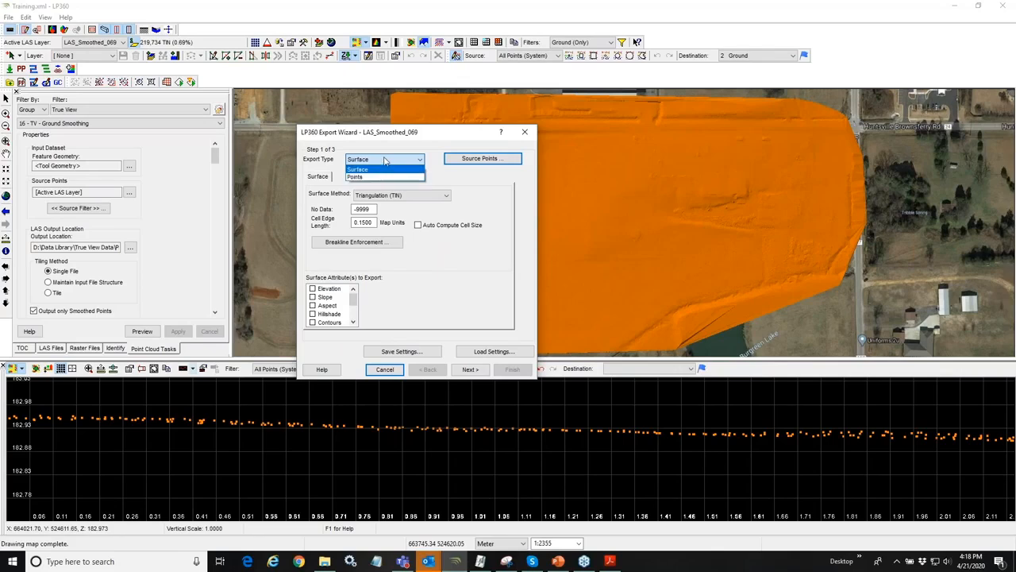
click(385, 159)
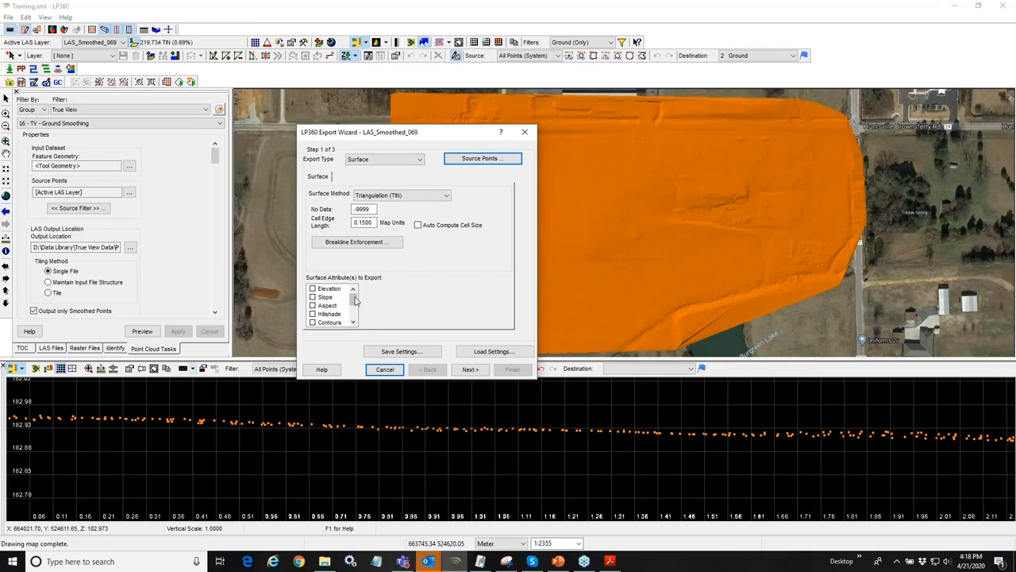
drag(354, 298, 354, 306)
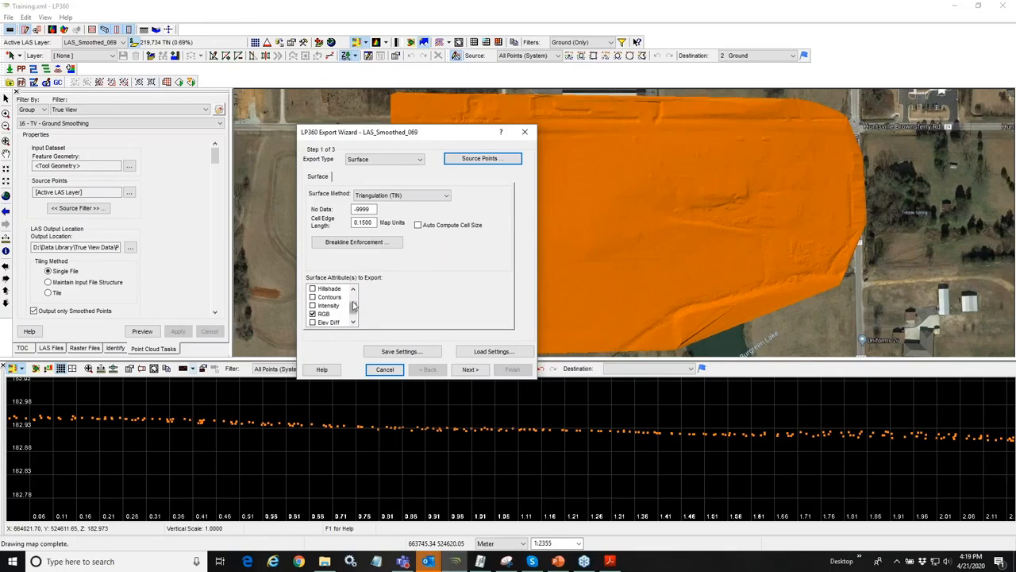
Step: Compare the Point Insertion (PI) and Triangulation (TIN) surface methods, return to Triangulation, and review the raster export formats
click(403, 200)
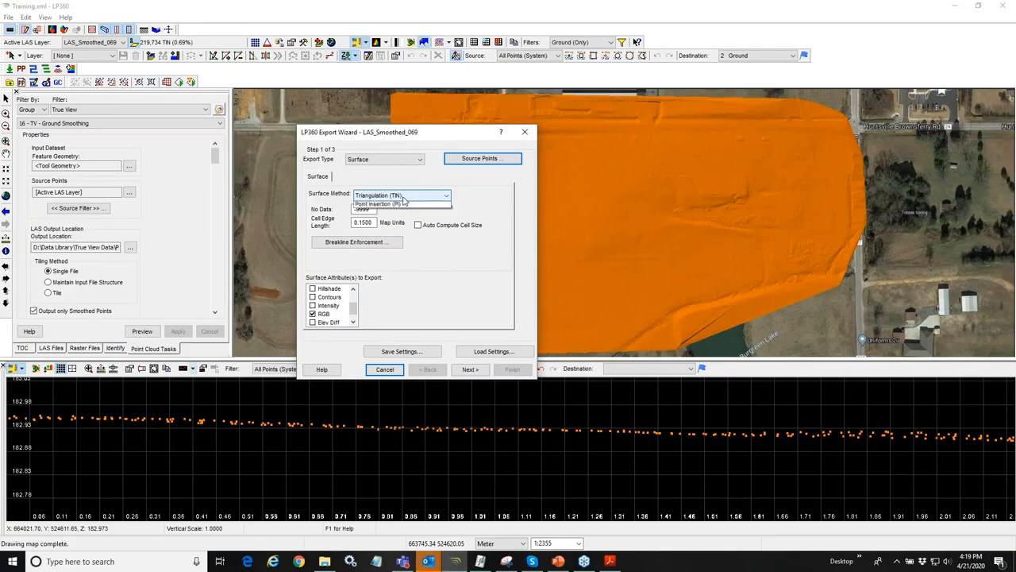
click(400, 220)
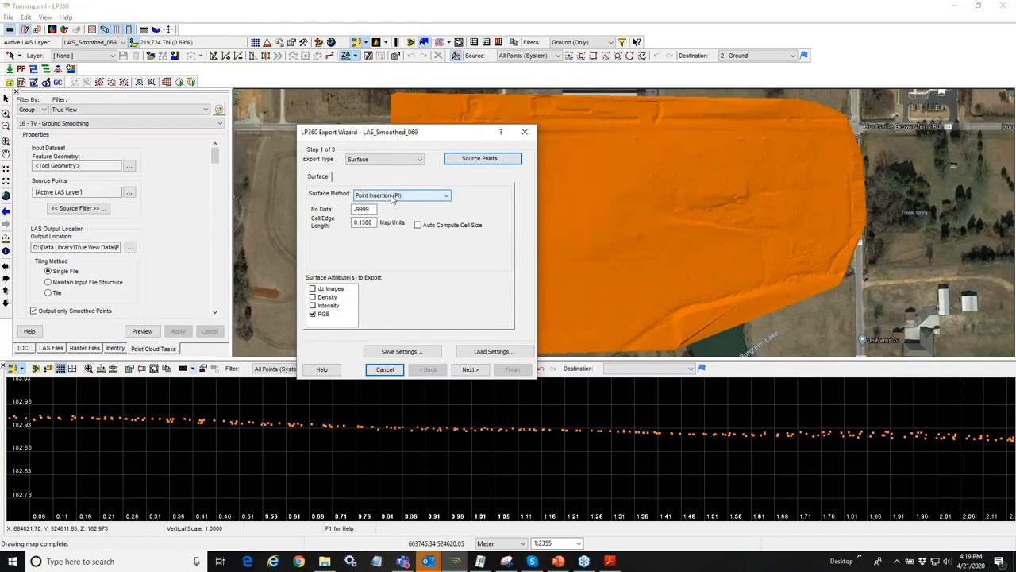
click(391, 199)
click(395, 207)
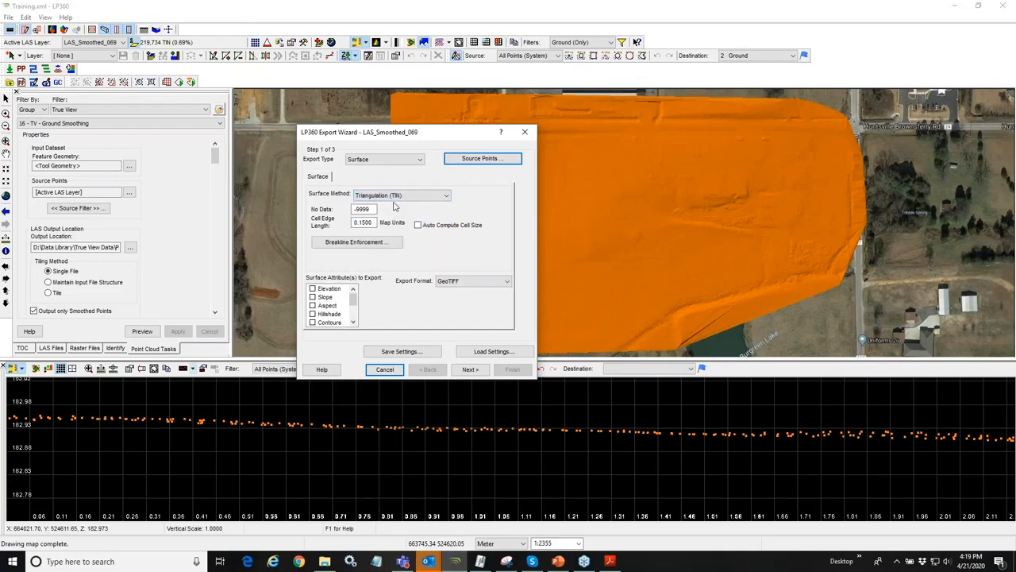
click(466, 282)
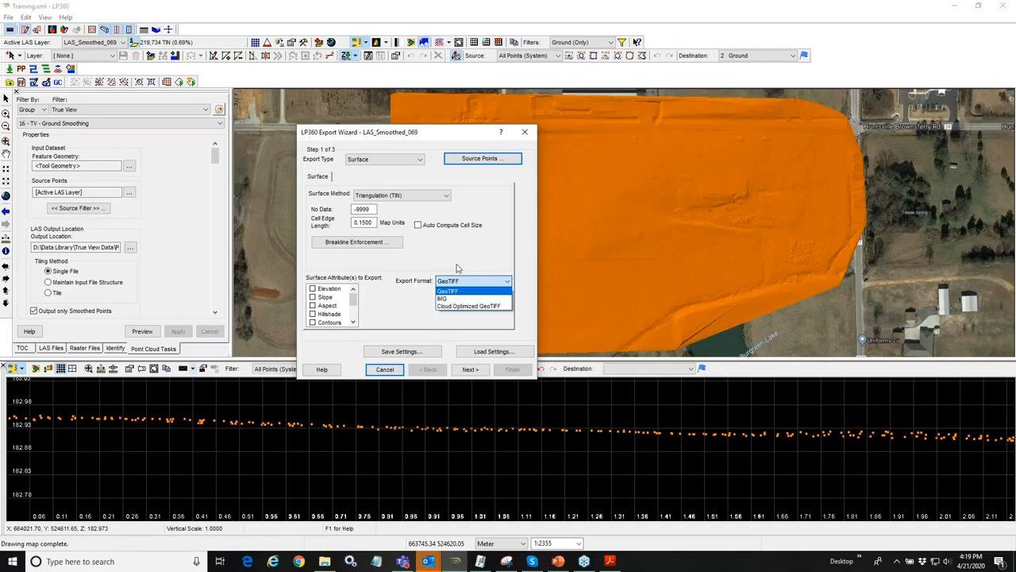
click(458, 262)
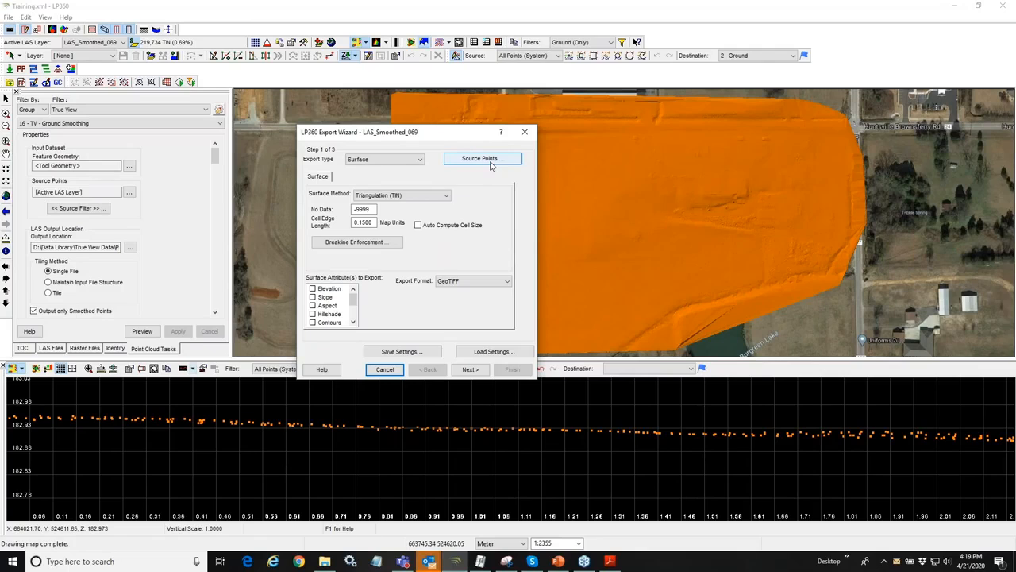
Step: Review the wizard's export extent options and output file settings, keeping Extent of Active LIDAR Layer, and cancel the export
click(471, 369)
drag(444, 140, 281, 152)
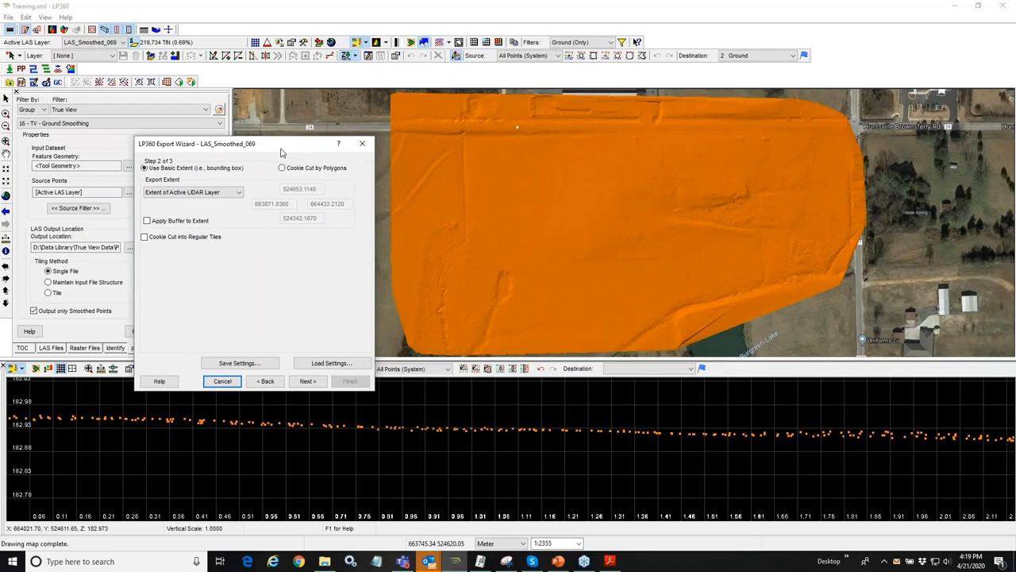
click(209, 195)
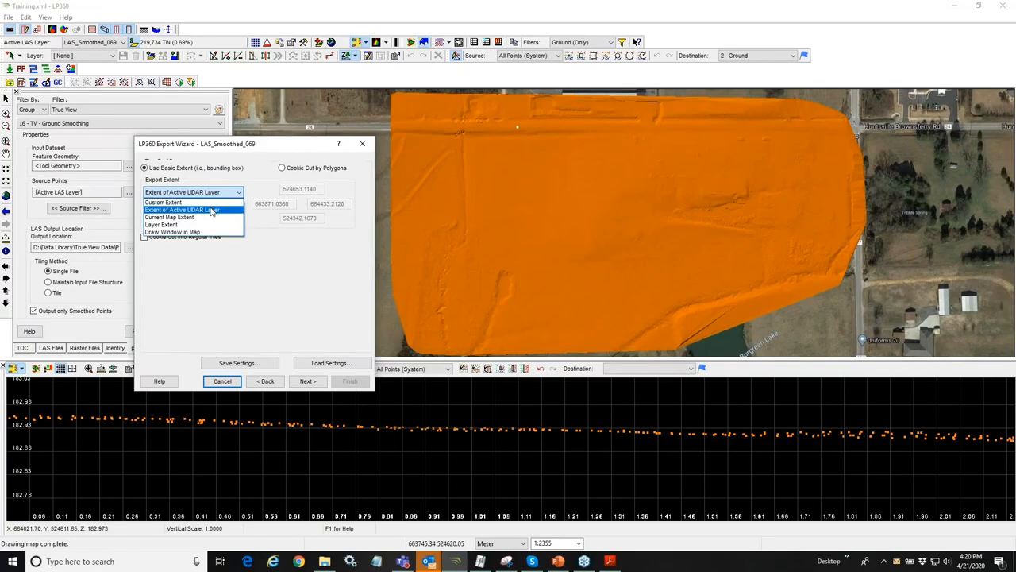
click(211, 210)
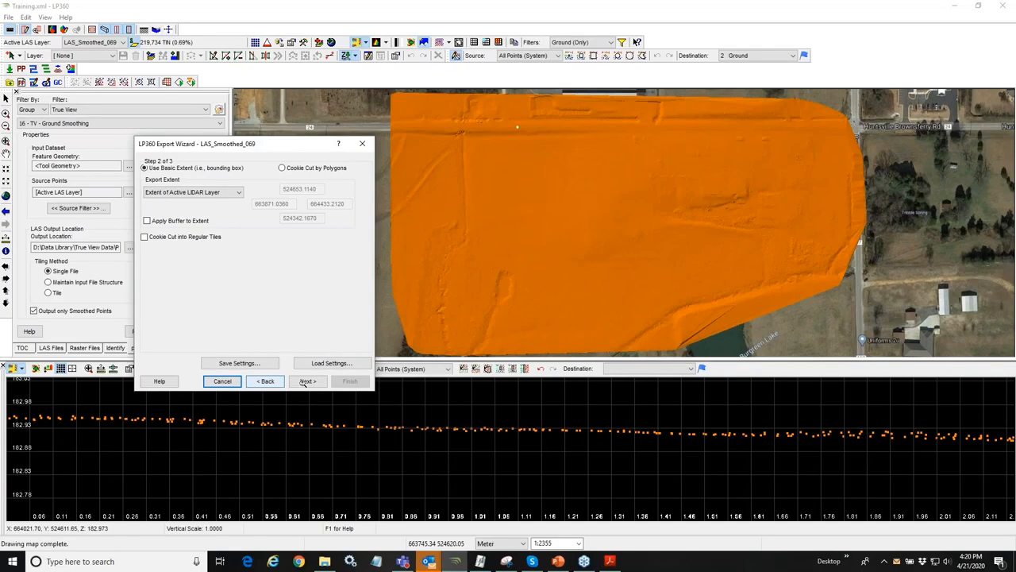
click(307, 381)
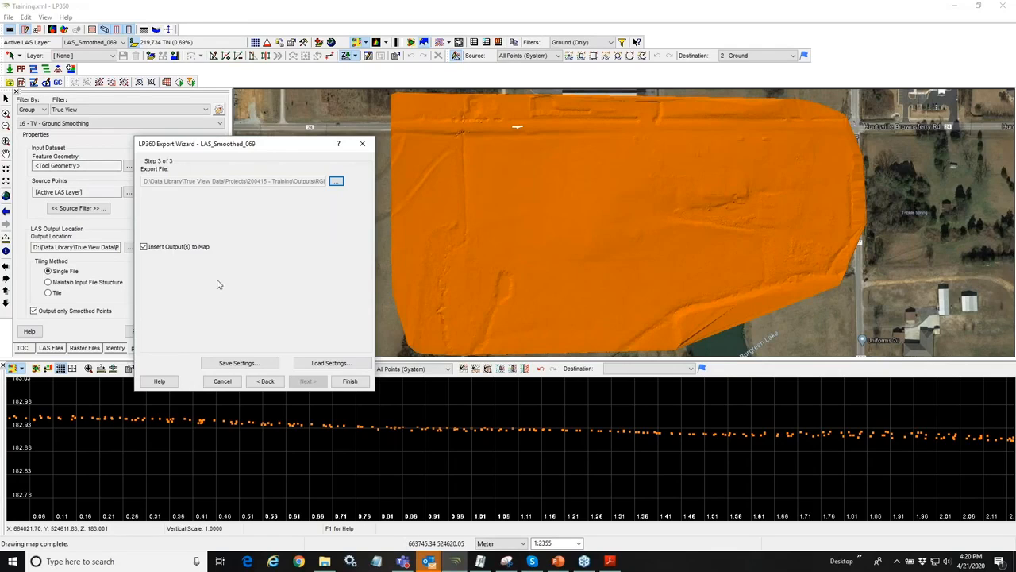
click(222, 380)
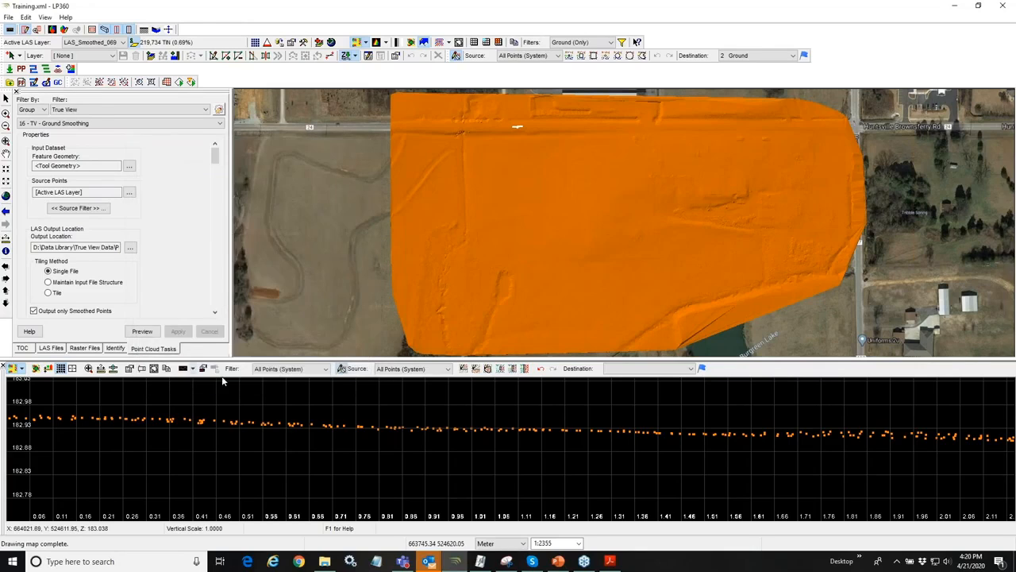
Step: Show the contours_33cm_smoothed_smoothed_10cm layer over the smoothed ground and examine the contours across the field up close
click(23, 349)
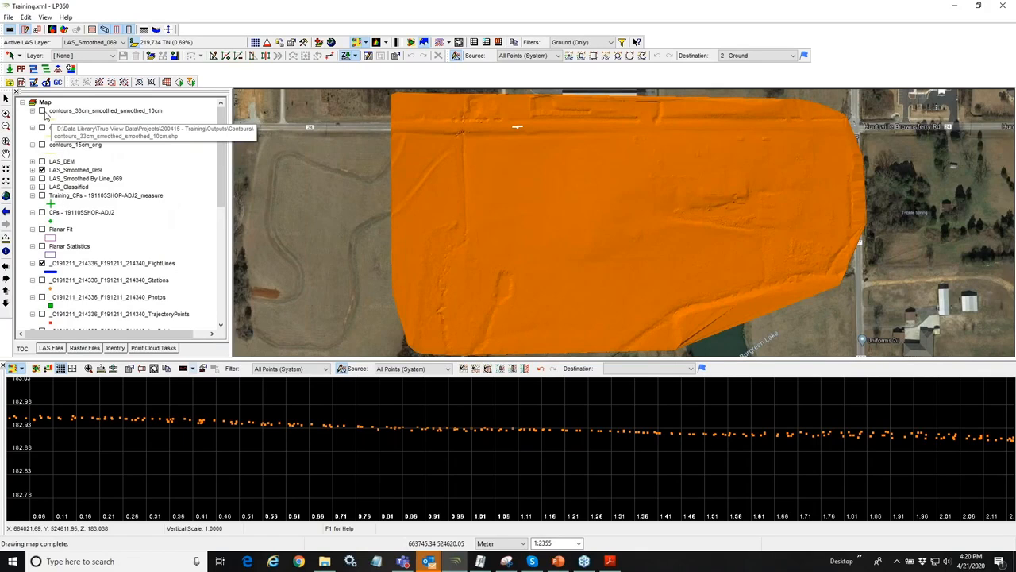
click(42, 110)
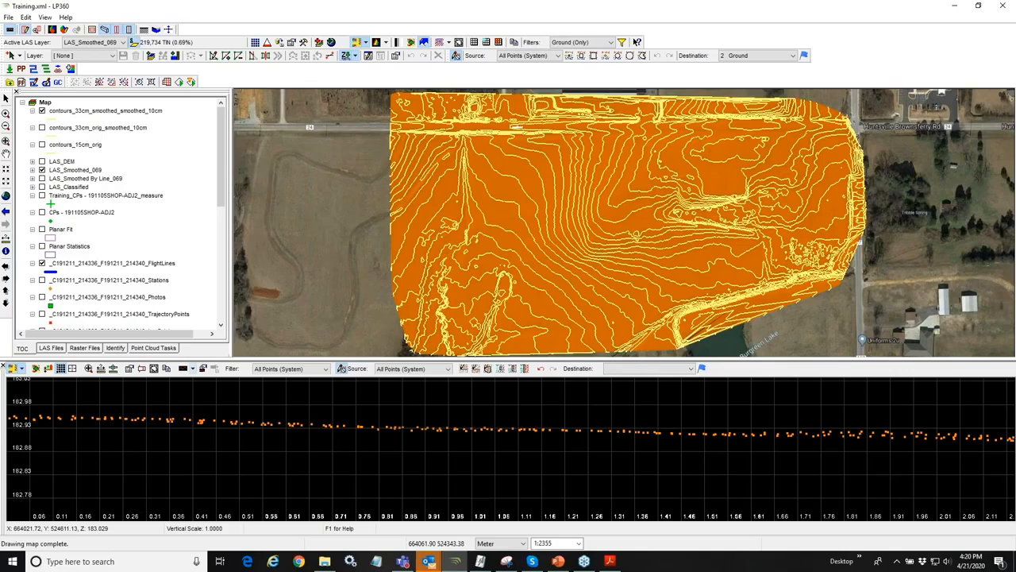
drag(644, 427, 644, 428)
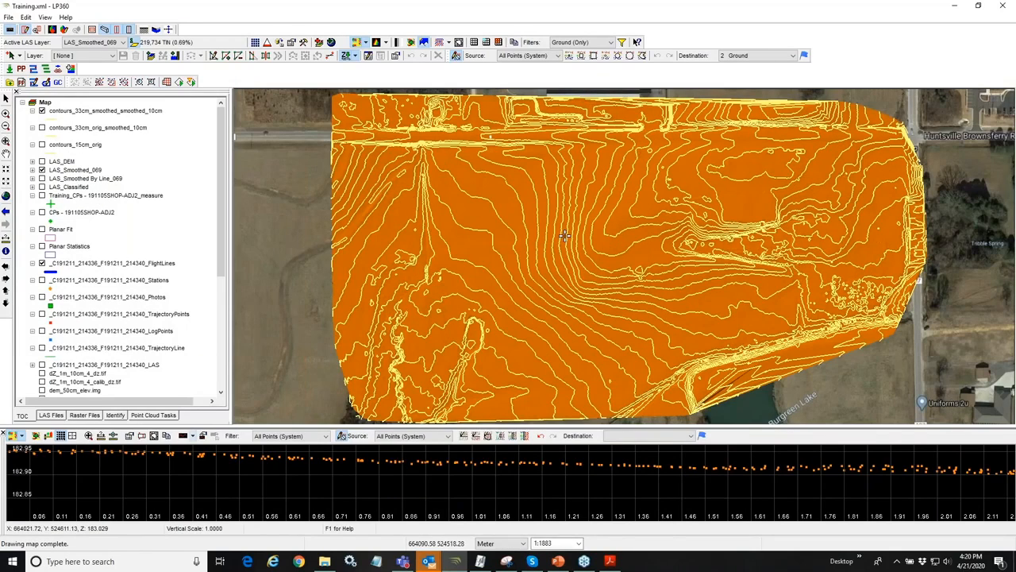
scroll(572, 241, up, 2)
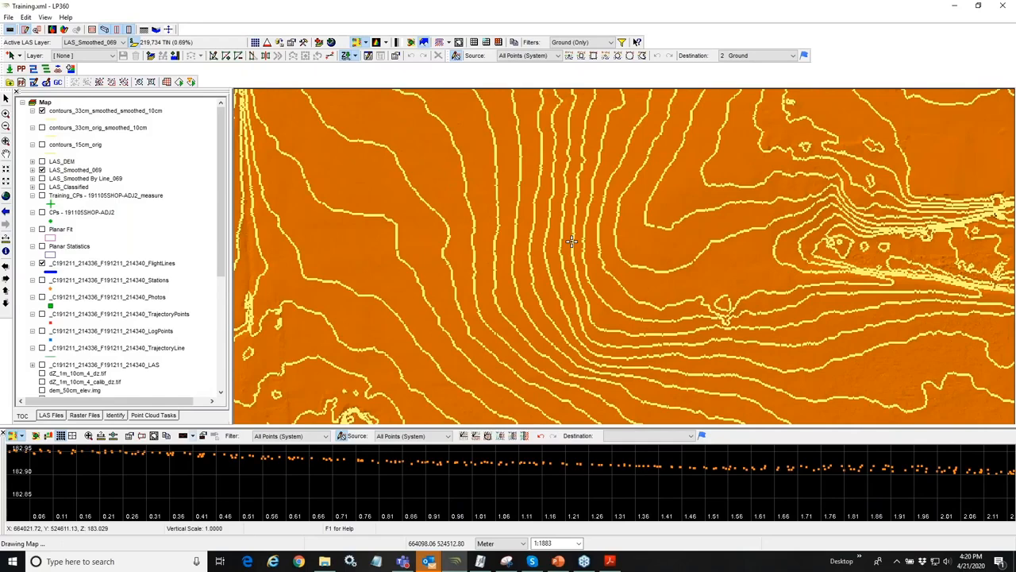
scroll(571, 240, up, 2)
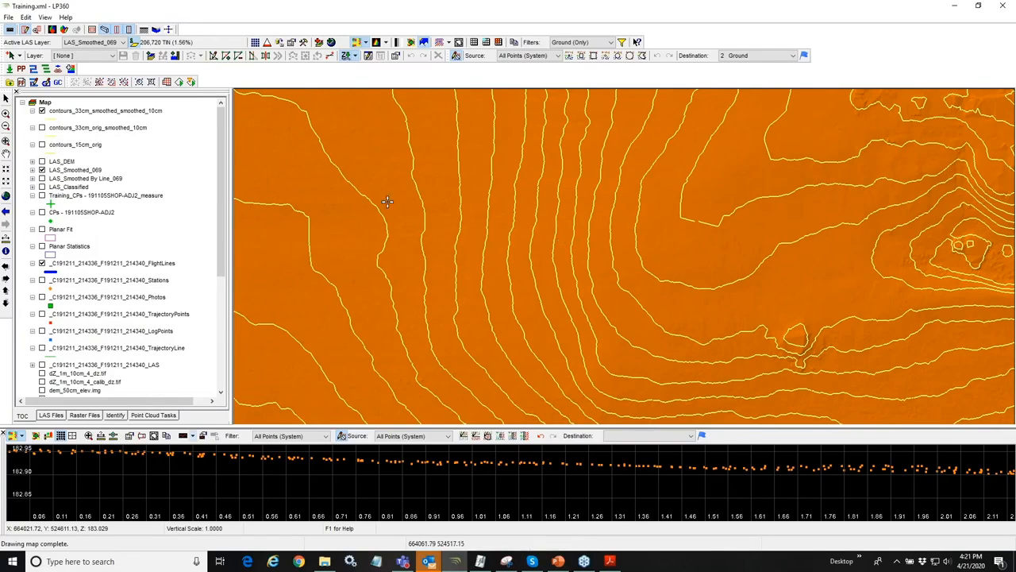
click(5, 153)
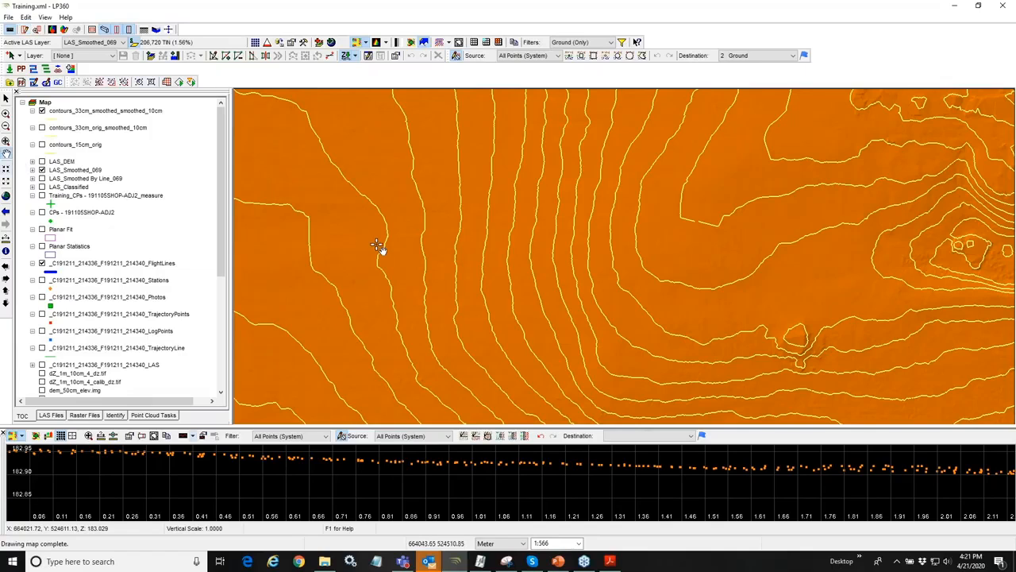
drag(510, 274, 691, 284)
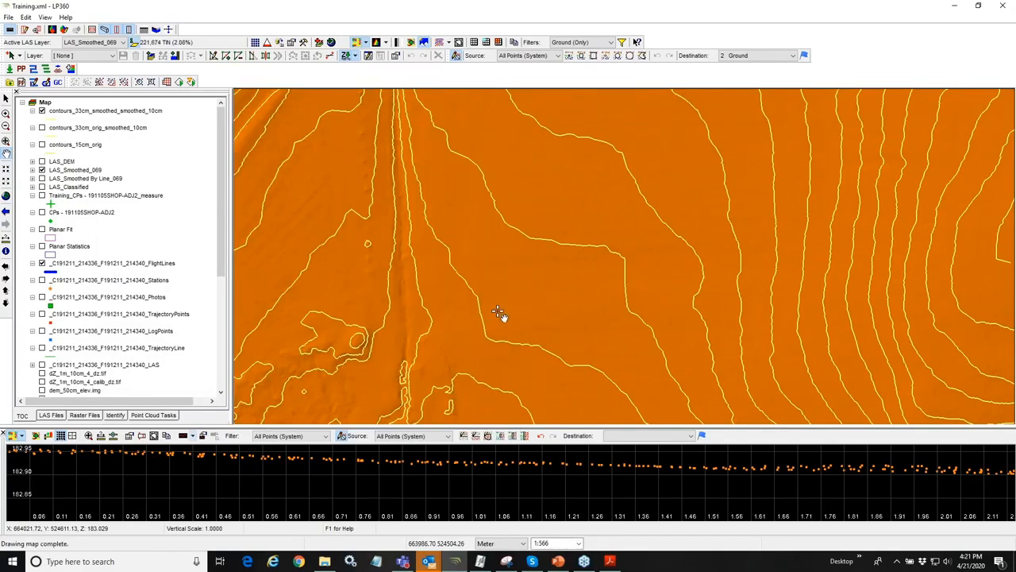
drag(713, 263, 608, 292)
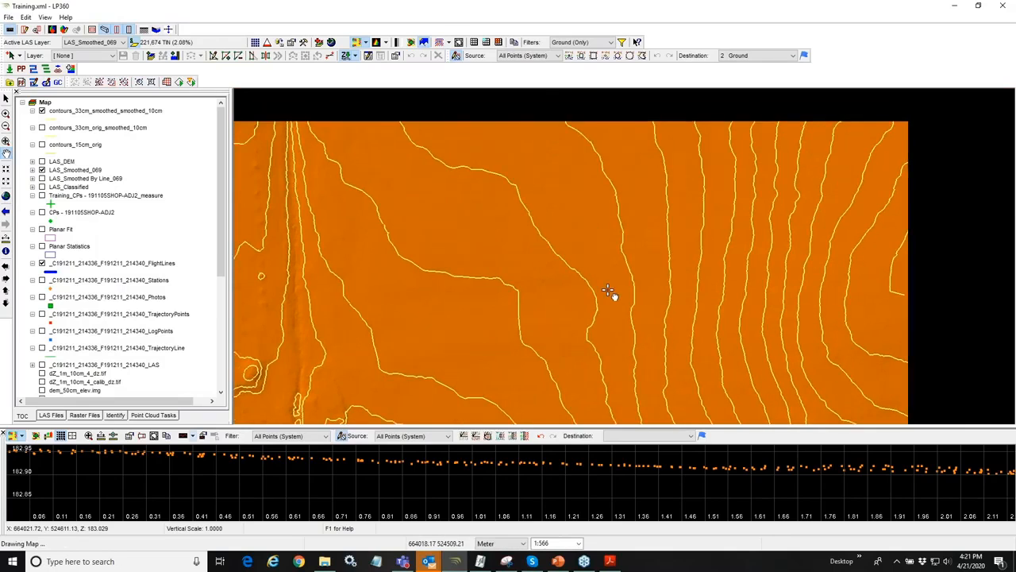
click(5, 199)
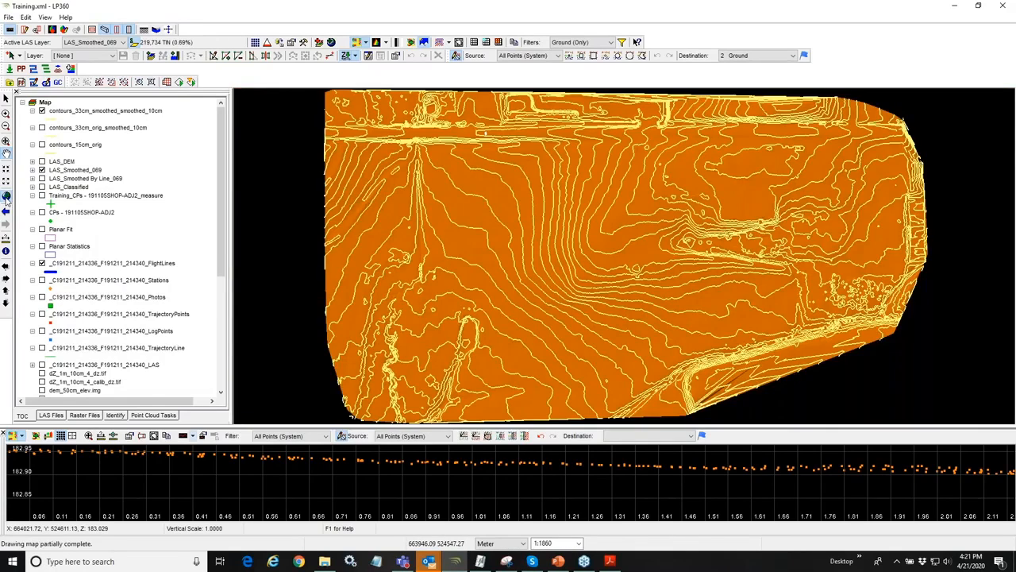
Step: Replace the flight lines, LAS_Smoothed_069 and contour layers on the map with the hs_50cm_smoothed_after070update_hlsd.tif hillshade
drag(221, 240, 240, 354)
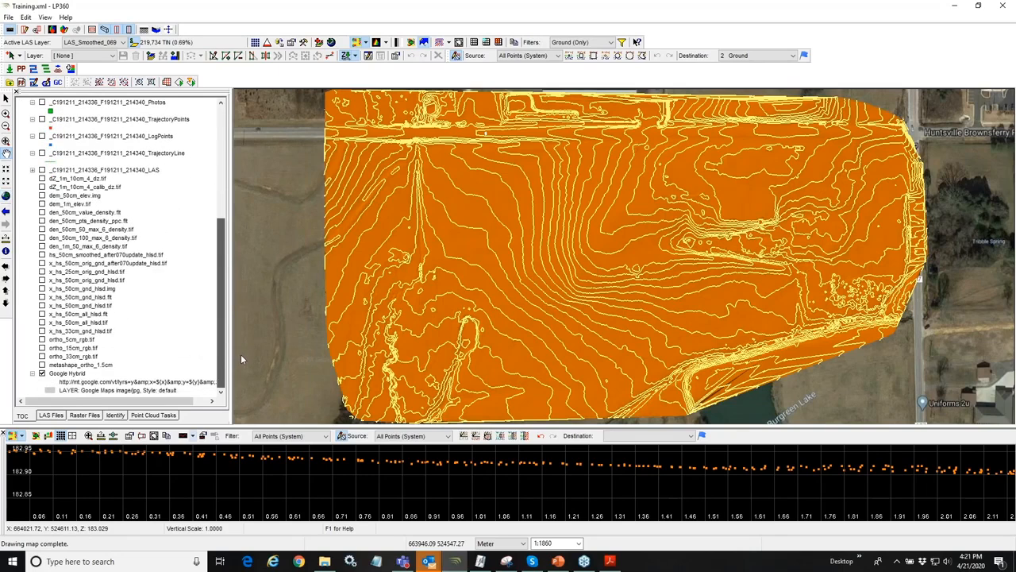
drag(223, 270, 224, 192)
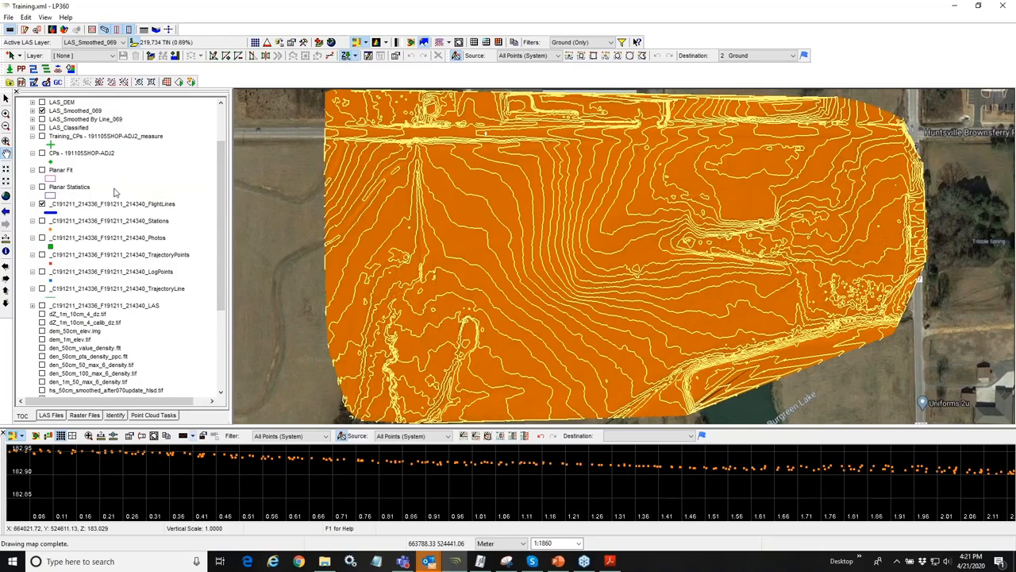
click(42, 205)
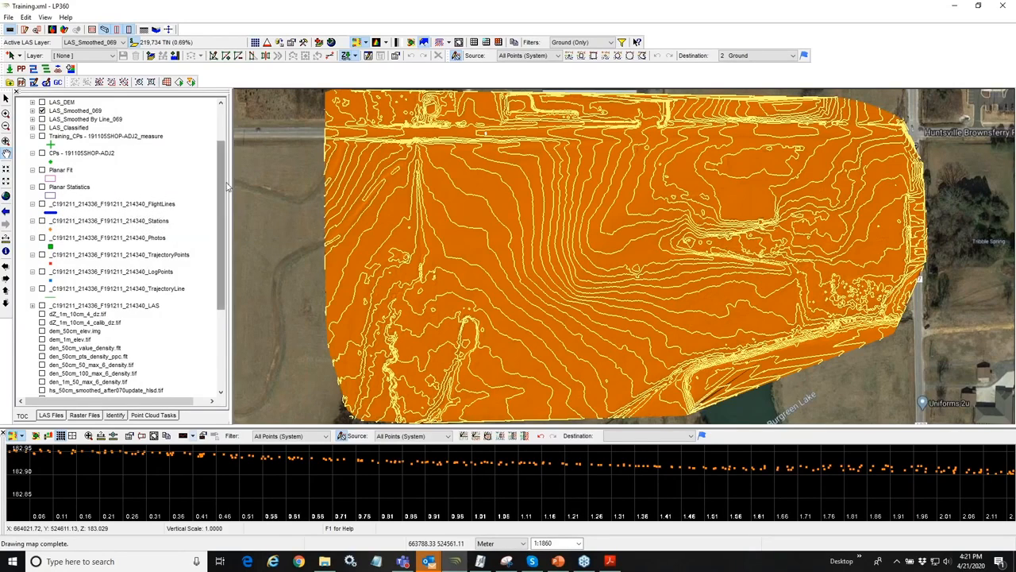
scroll(91, 167, up, 3)
click(42, 170)
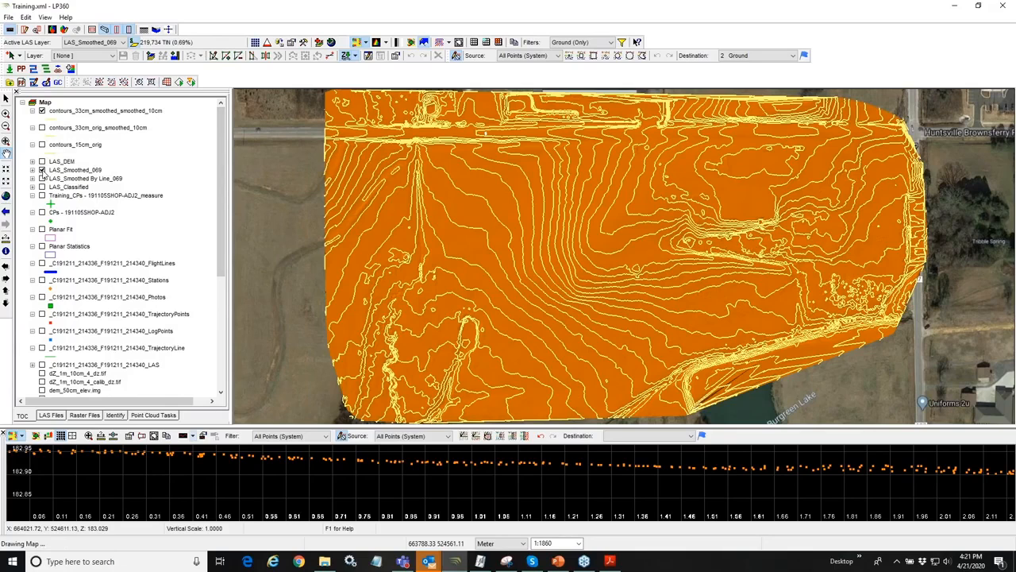
click(42, 111)
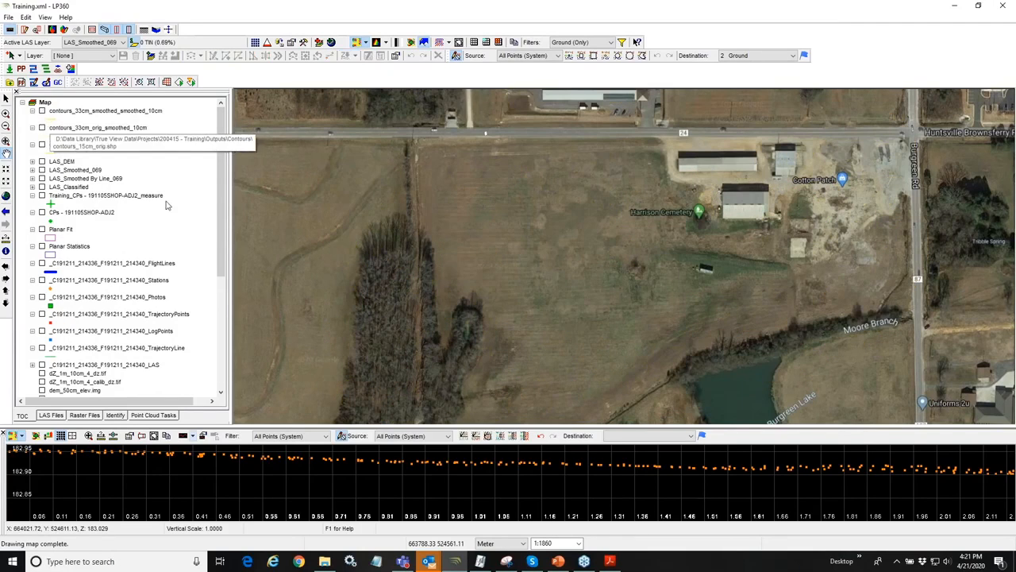
drag(222, 231, 235, 333)
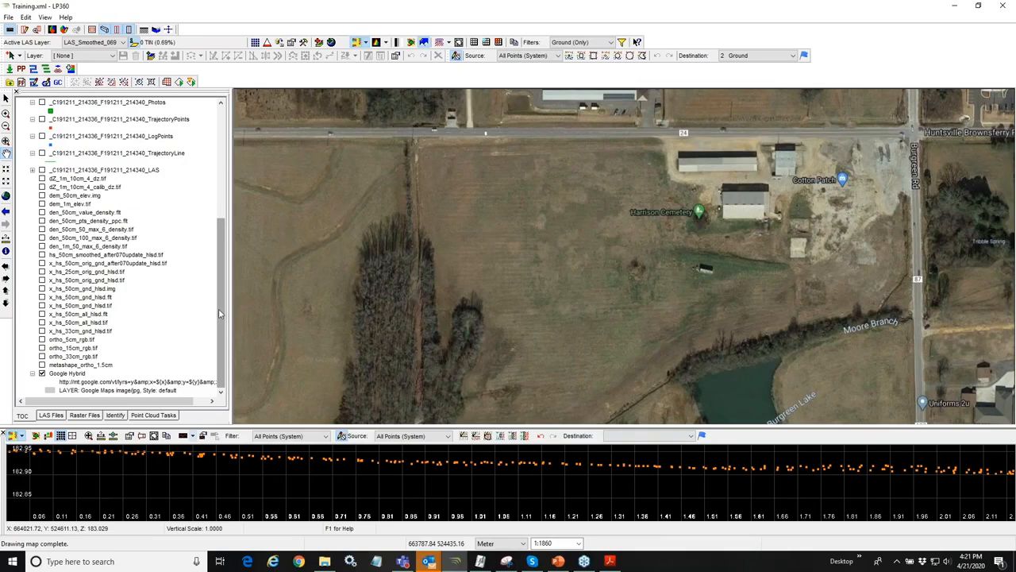
click(42, 254)
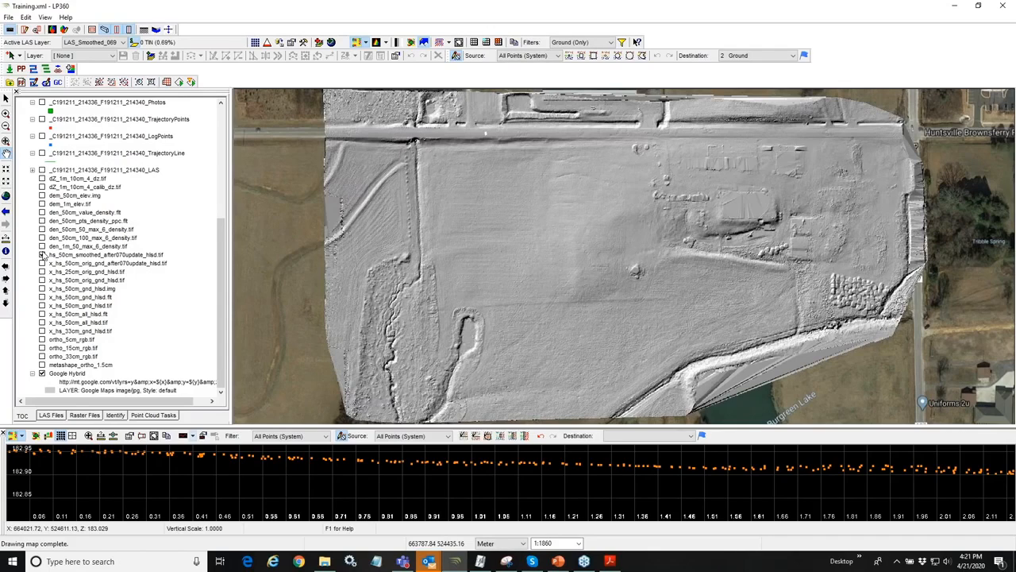
Step: Hide the smoothed hillshade, display the den_50cm_50_max_6_density.tif raster to review point density, and hide it again
click(42, 254)
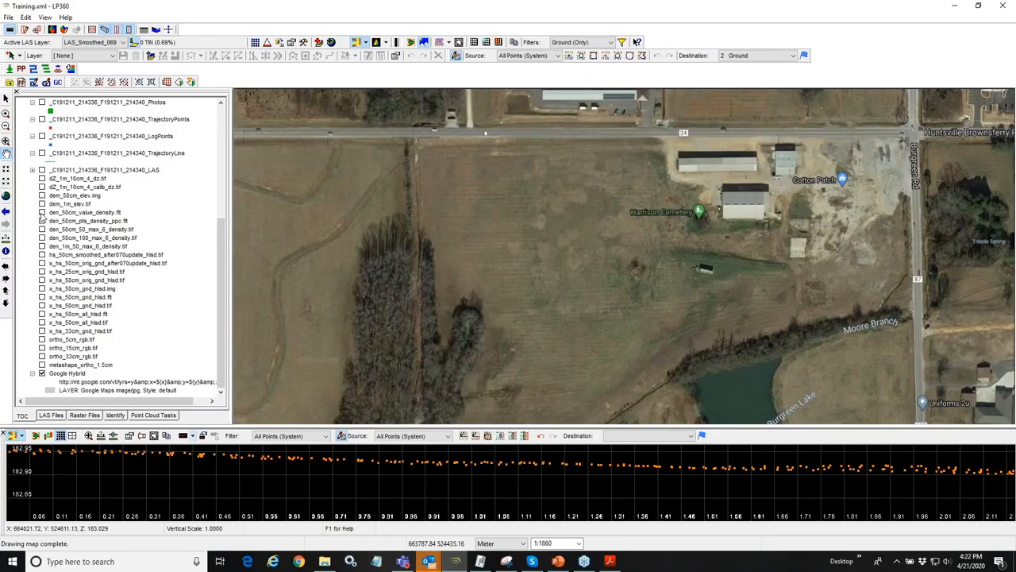
click(42, 229)
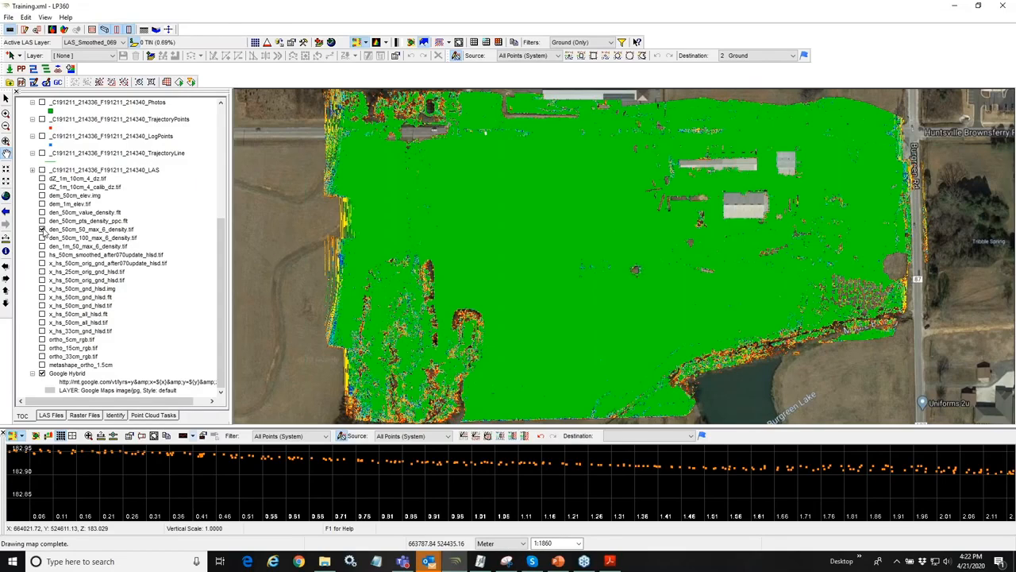
click(43, 230)
click(43, 230)
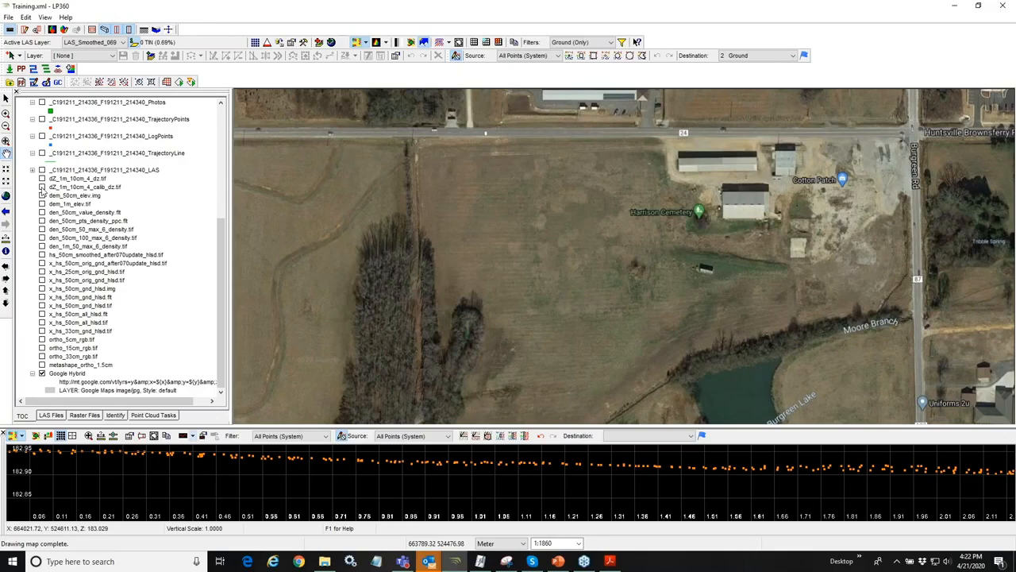
Step: Display the dZ_1m_10cm_4_calib_dz.tif and dem_50cm_elev.img rasters one at a time over the imagery, hiding each after review
click(42, 188)
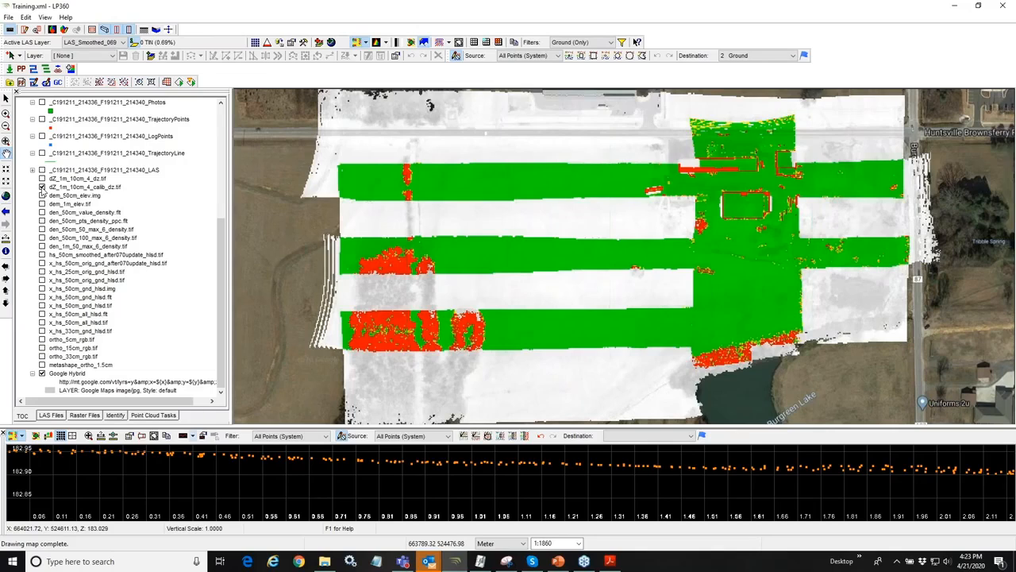
click(42, 187)
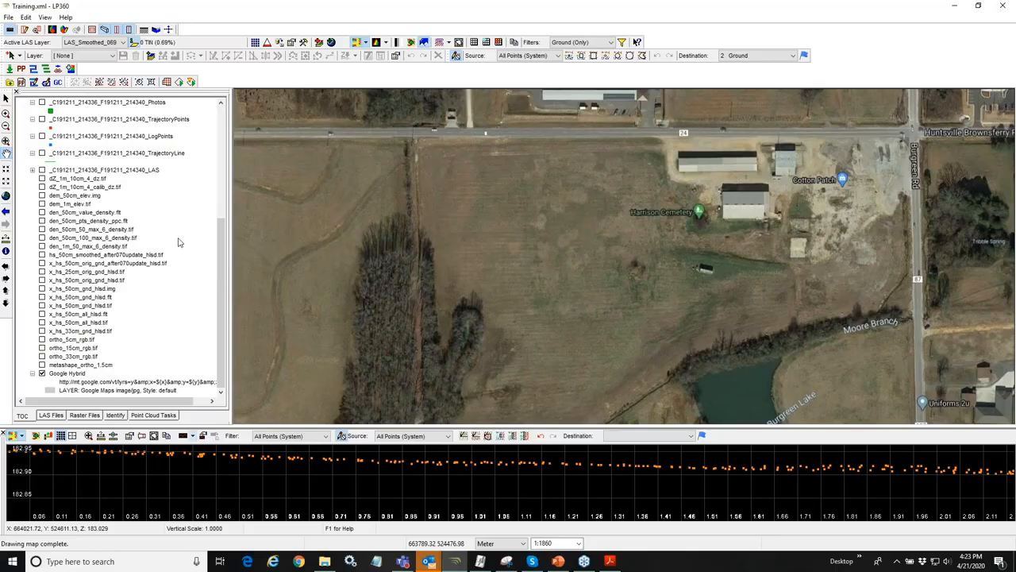
click(42, 195)
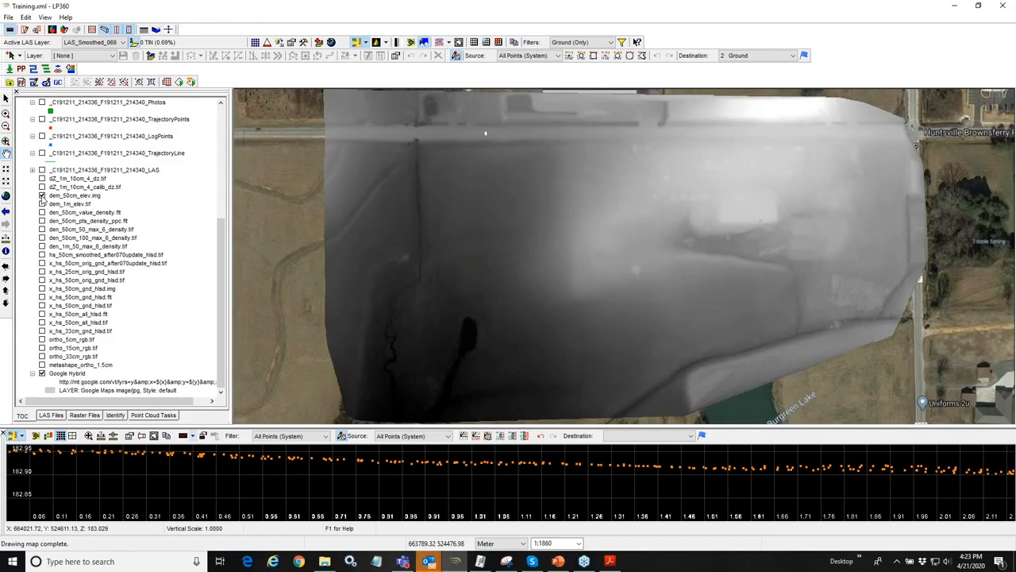
drag(224, 243, 225, 177)
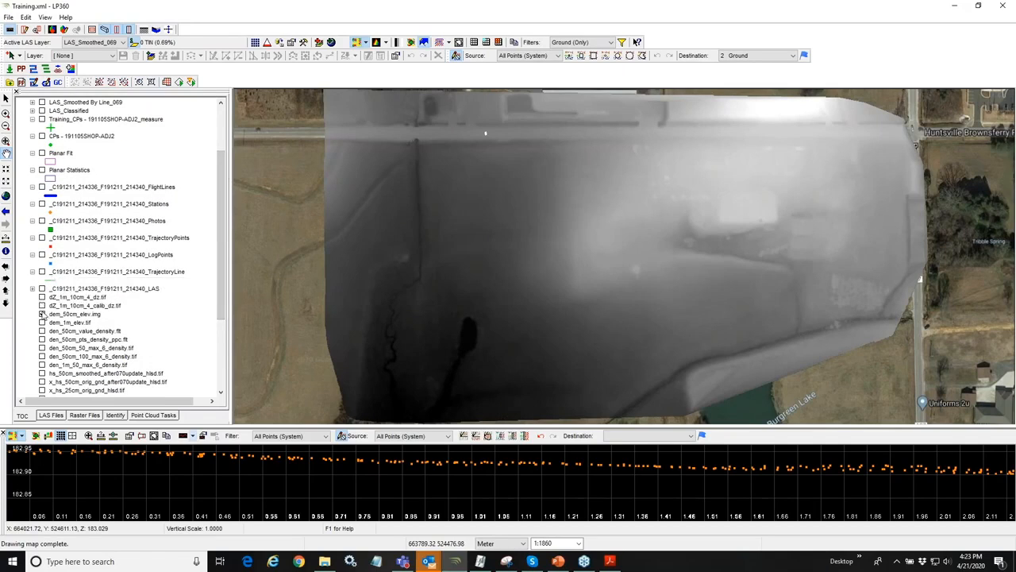
click(43, 314)
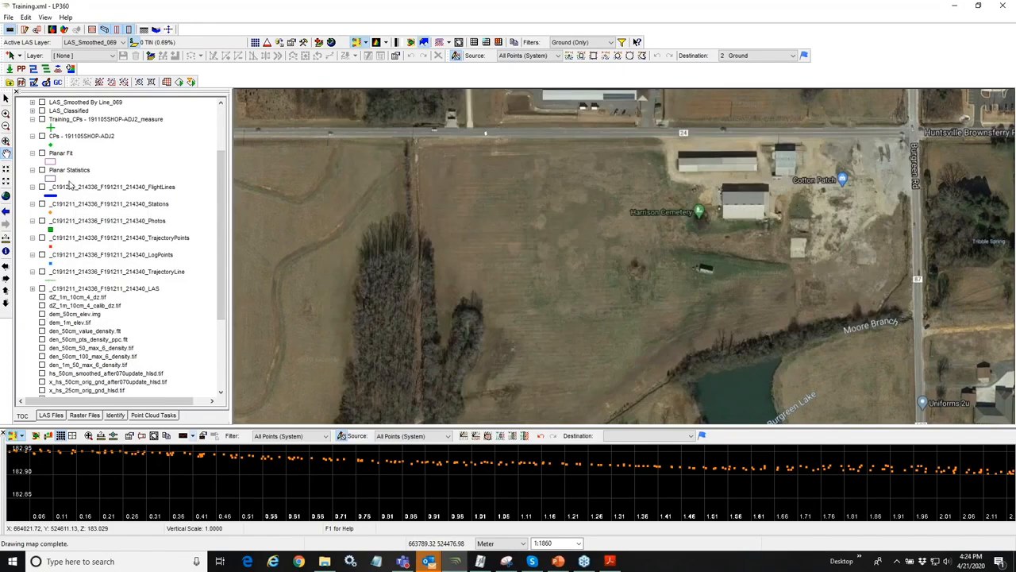
Step: Show the LAS_DEM layer as points instead of a TIN, examine its point grid up close, and return to the full extent
scroll(70, 181, up, 3)
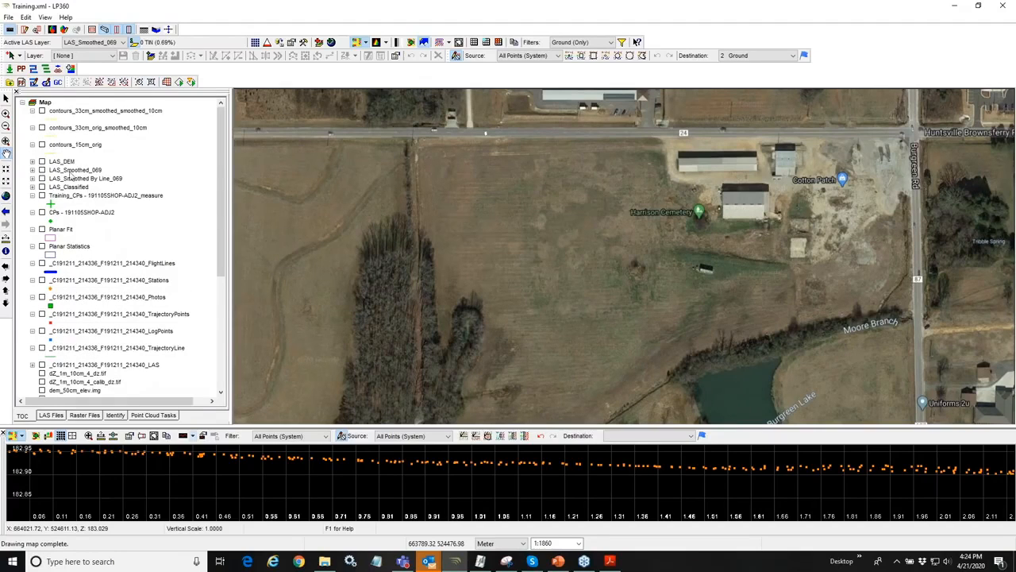
click(42, 161)
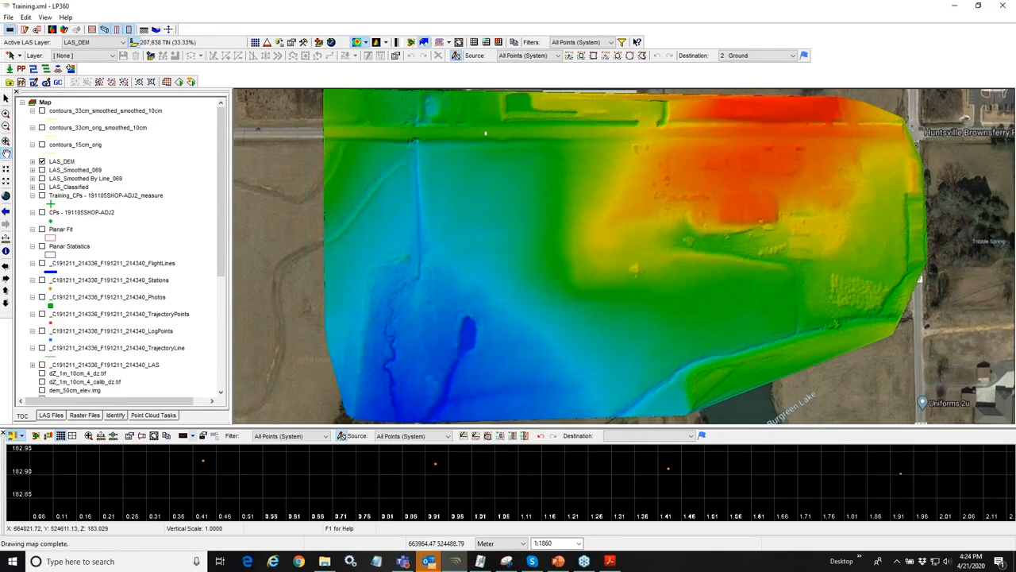
click(387, 45)
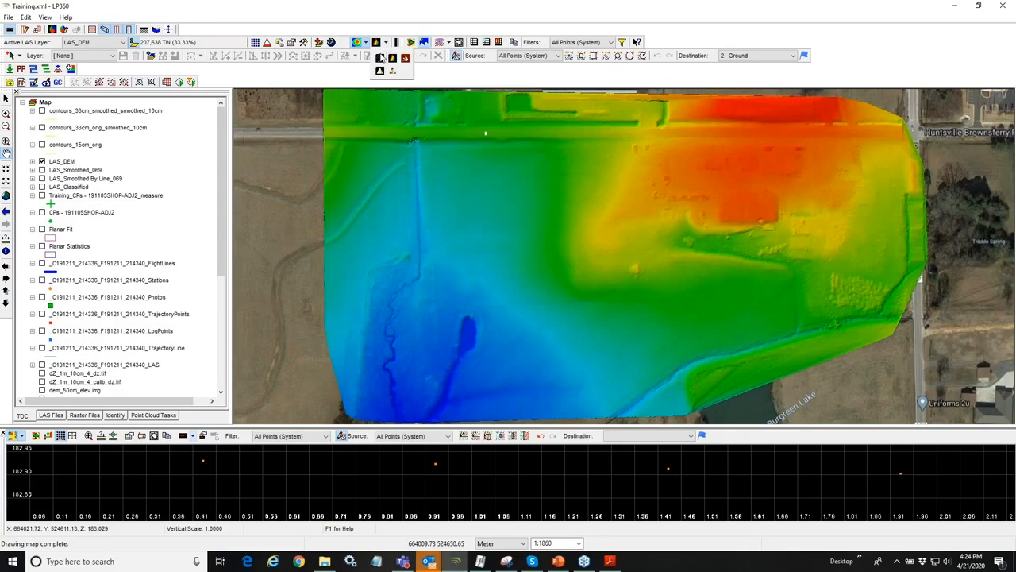
click(381, 59)
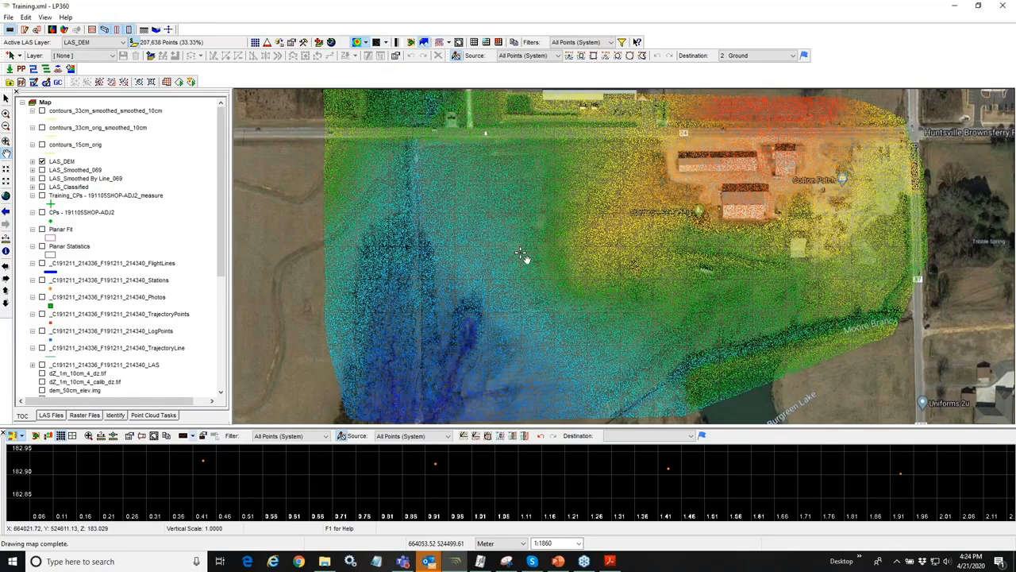
scroll(520, 254, up, 5)
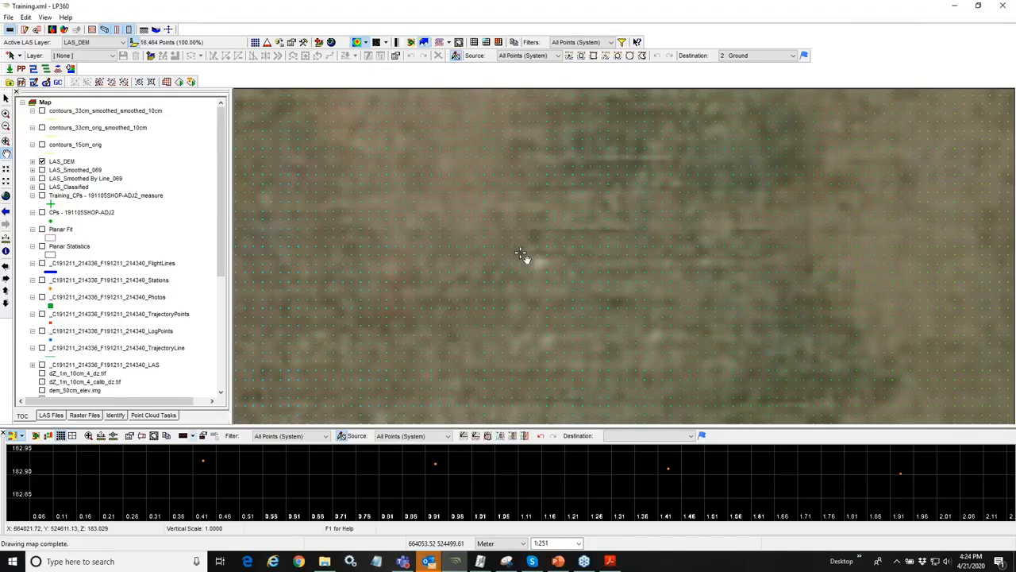
scroll(520, 254, up, 3)
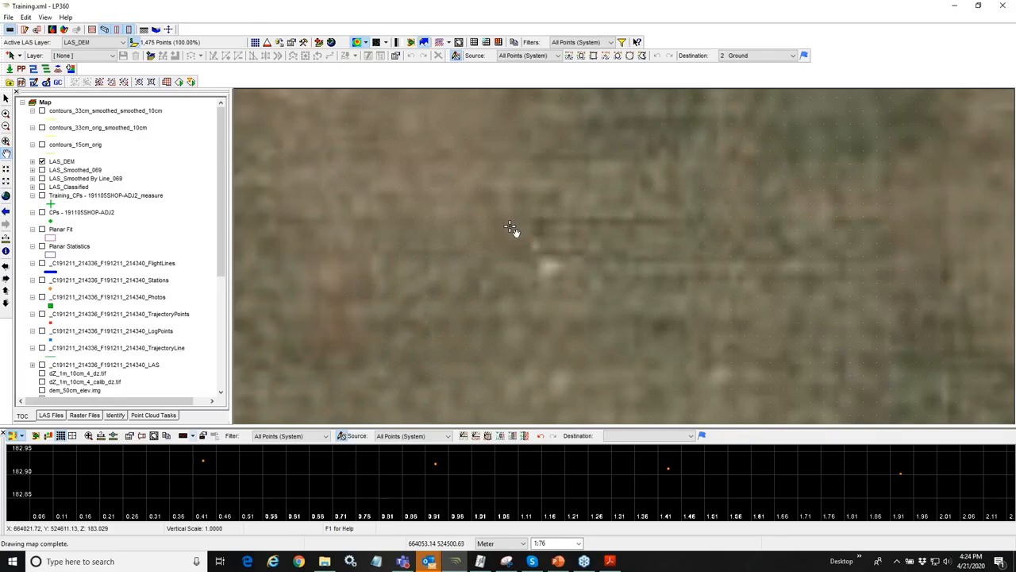
click(6, 199)
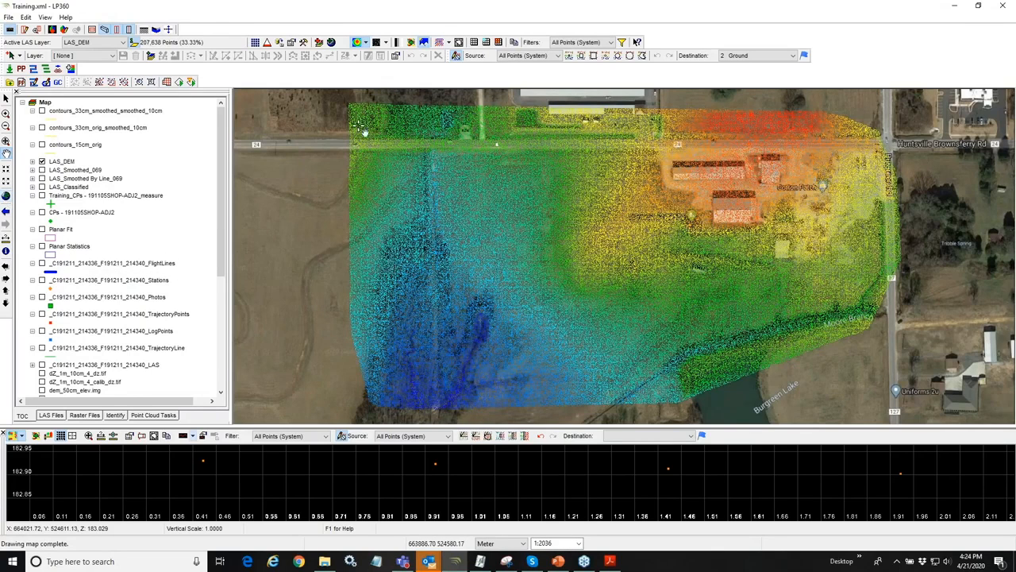
Step: Switch LAS_DEM back to the TIN surface display and examine the terrain around the wooded drainage channel
click(385, 42)
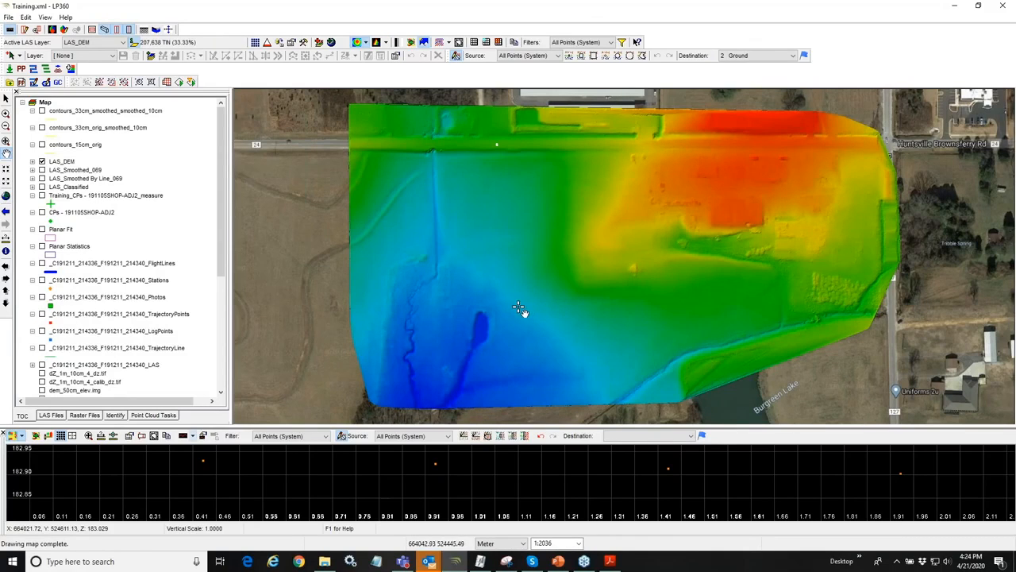
scroll(519, 309, up, 3)
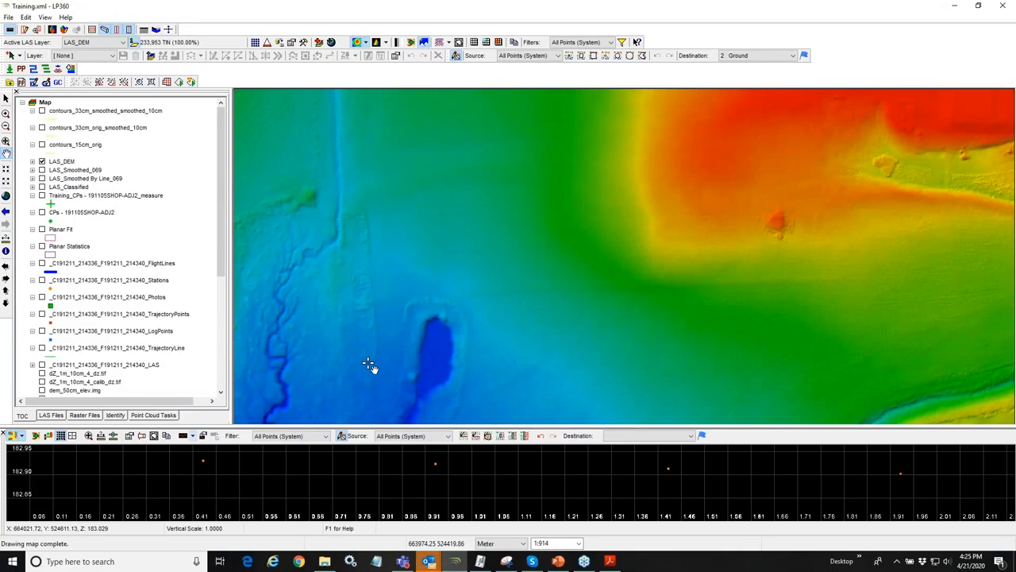
drag(373, 366, 528, 352)
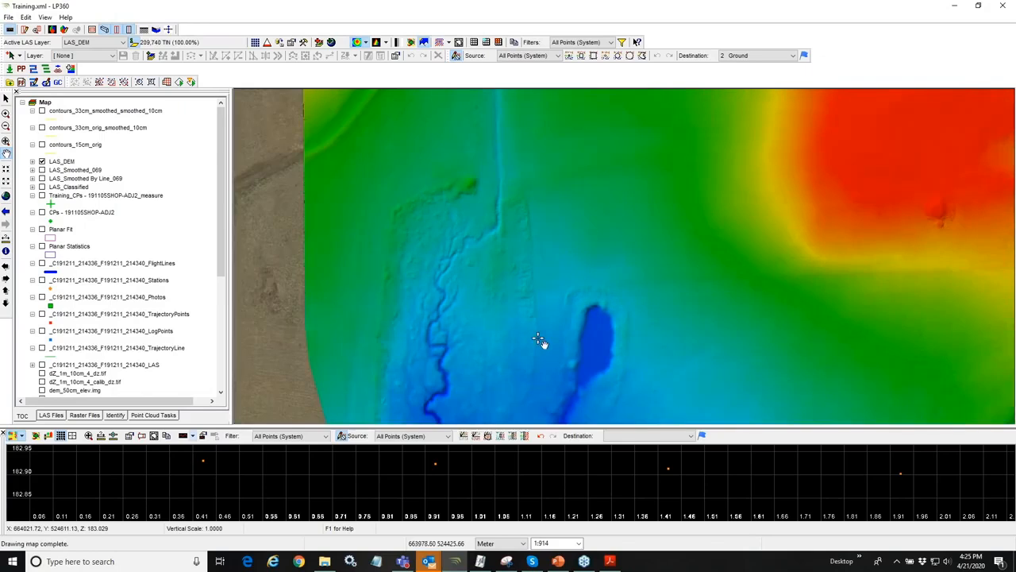
scroll(539, 343, up, 1)
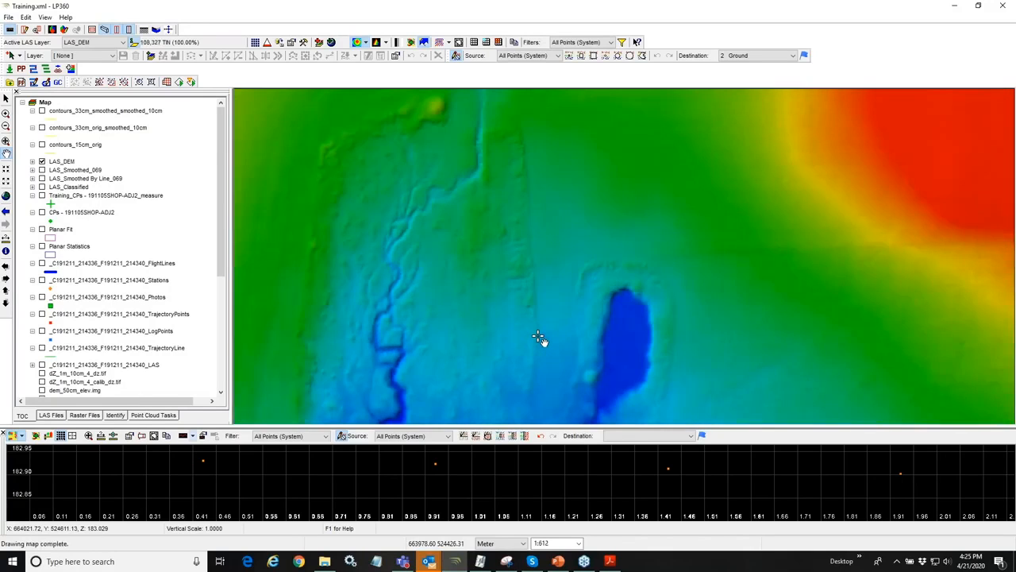